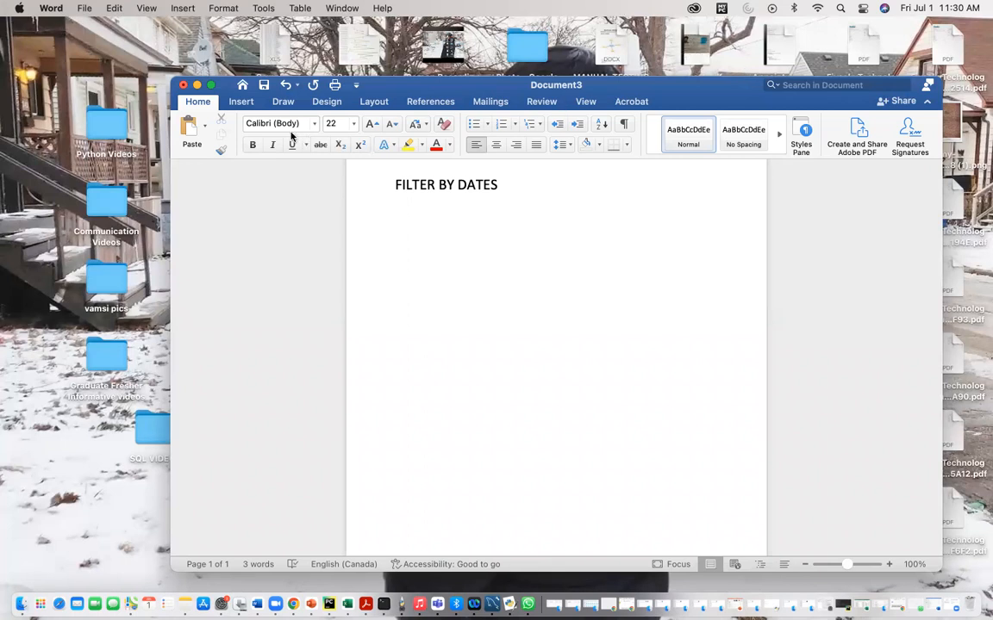
Step: Launch Tableau Desktop 2022.1 and dismiss the update and file recovery dialogs
{"action": "left_click", "coordinate": [198, 87]}
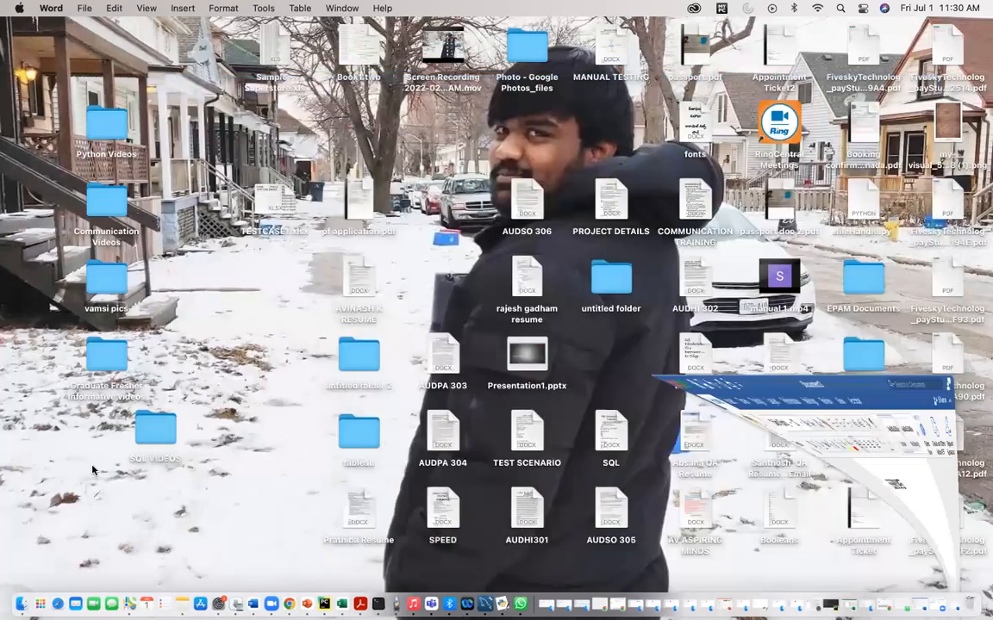
{"action": "left_click", "coordinate": [41, 604]}
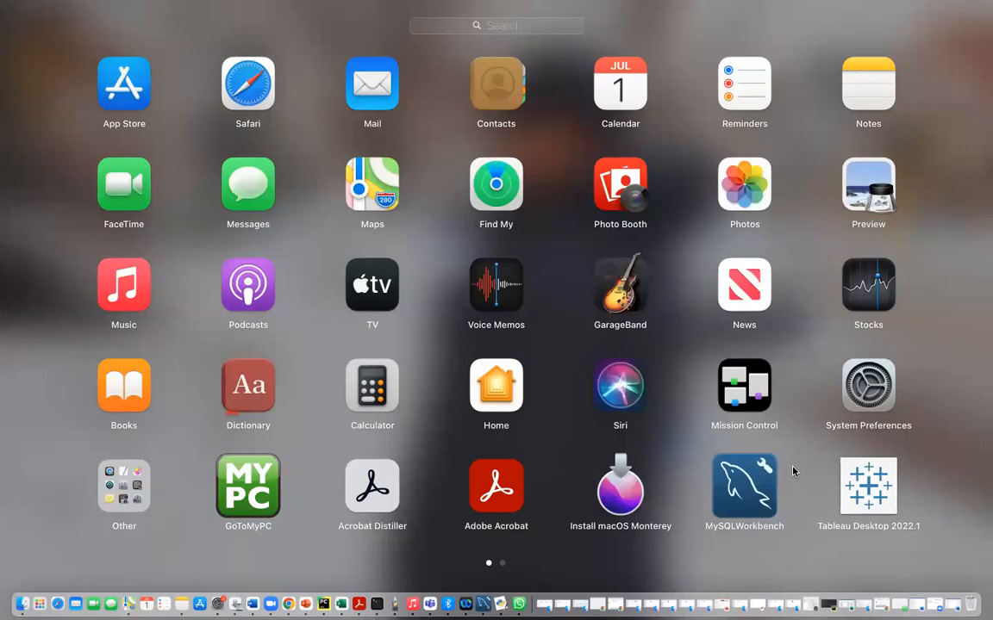
{"action": "left_click", "coordinate": [780, 430]}
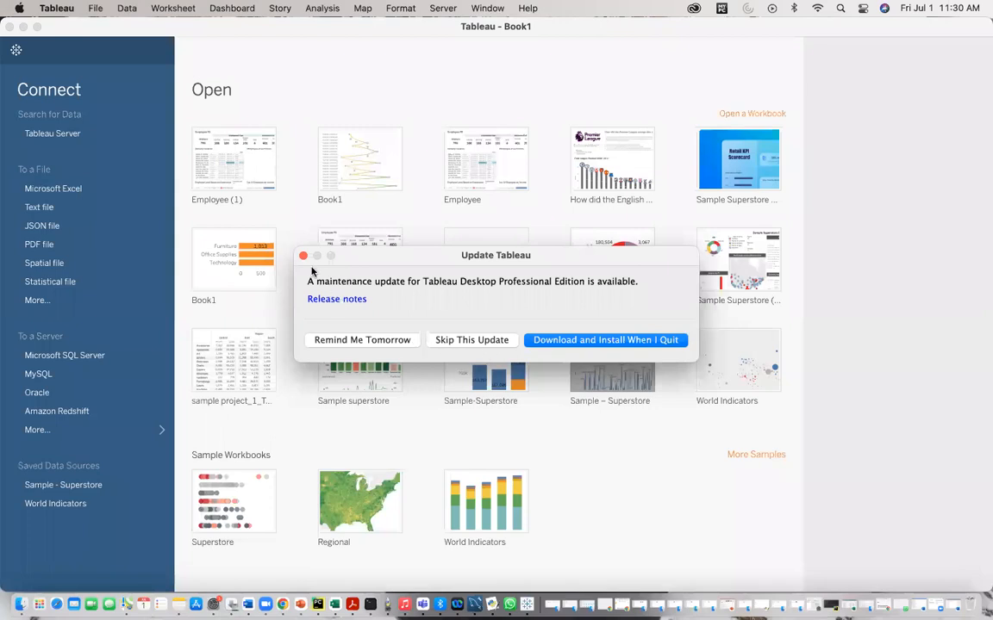
{"action": "left_click", "coordinate": [304, 256]}
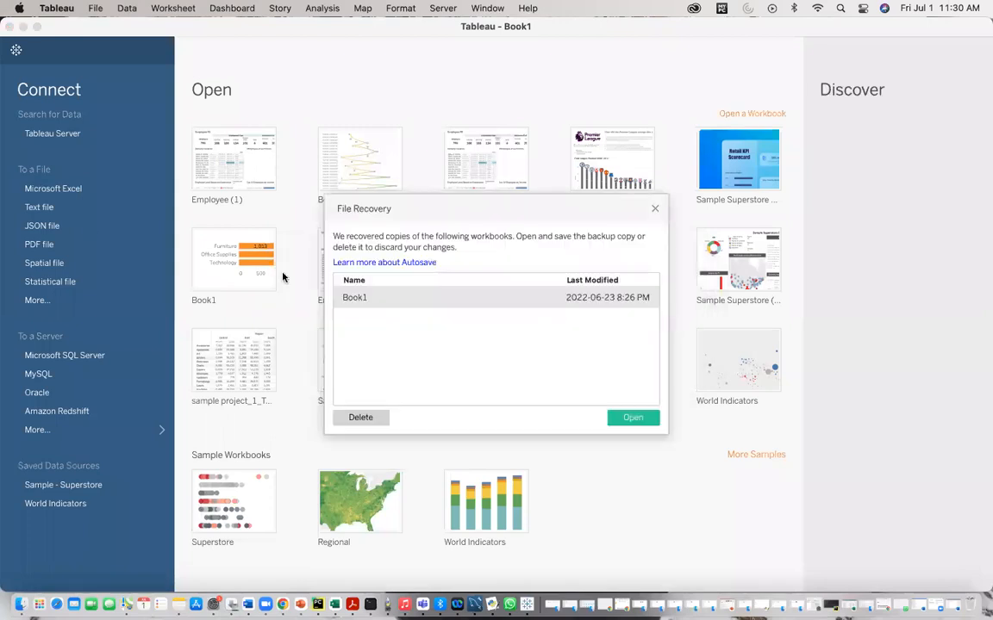
{"action": "left_click", "coordinate": [654, 210]}
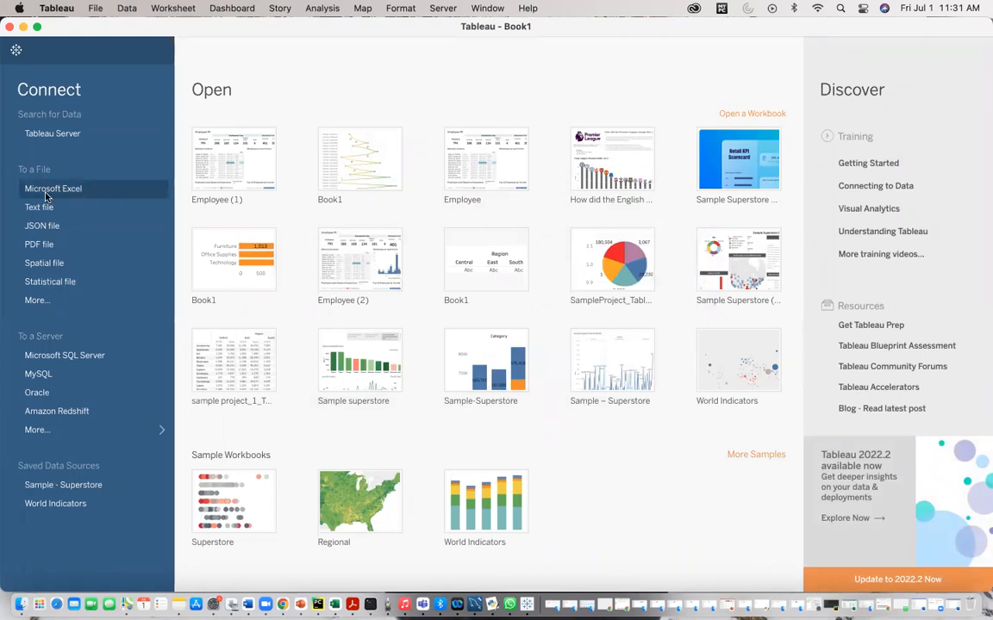
Step: Connect to the Excel file Sample - Superstore.xlsx in Documents > My Tableau Repository > Datasources > 2022.1 > en_US-US
{"action": "left_click", "coordinate": [47, 197]}
{"action": "left_click", "coordinate": [272, 176]}
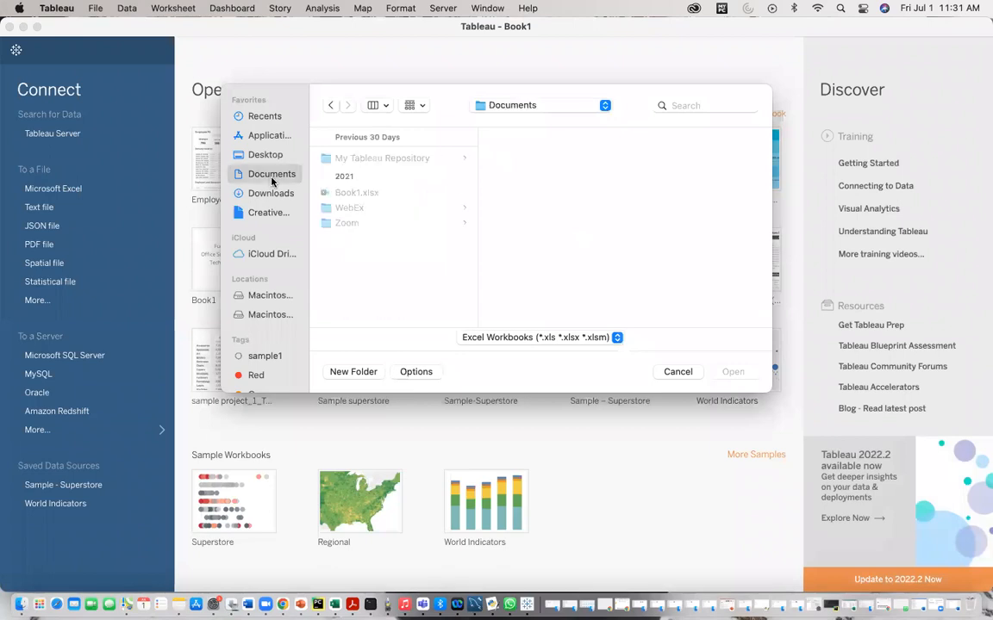
{"action": "left_click", "coordinate": [401, 159]}
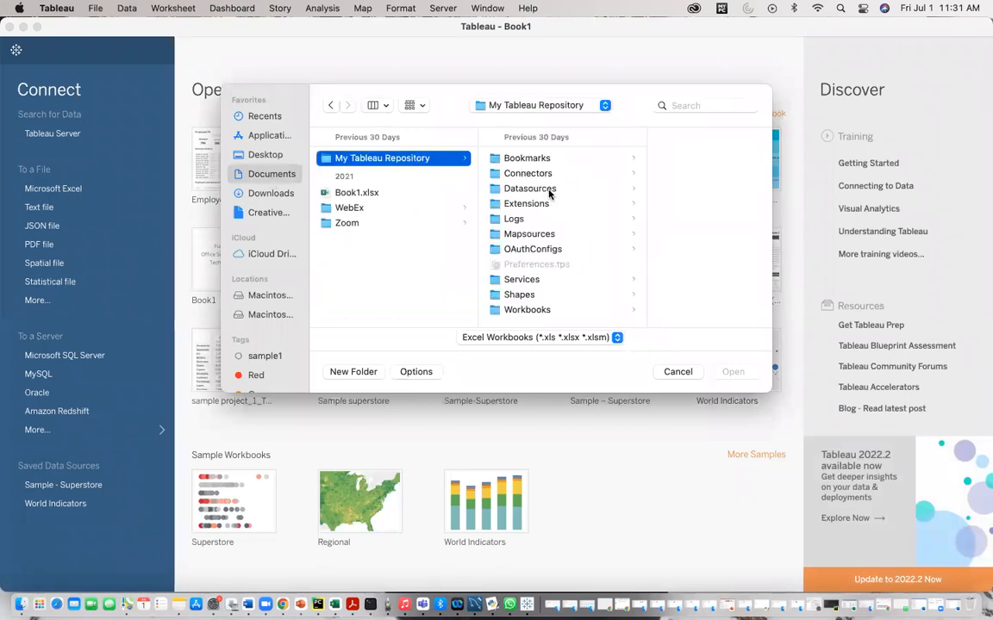
{"action": "left_click", "coordinate": [543, 189]}
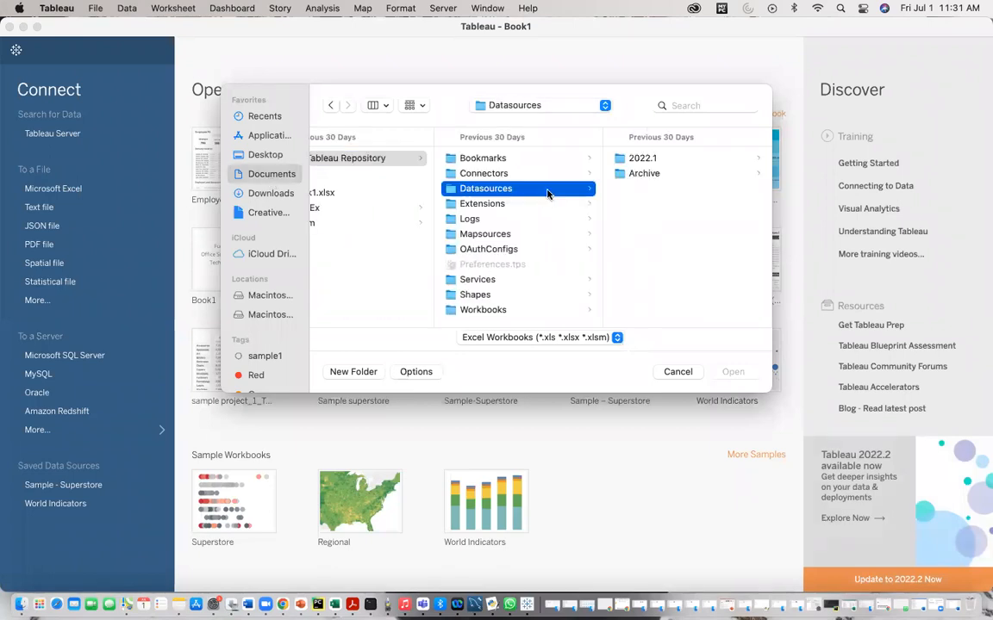
{"action": "left_click", "coordinate": [654, 156]}
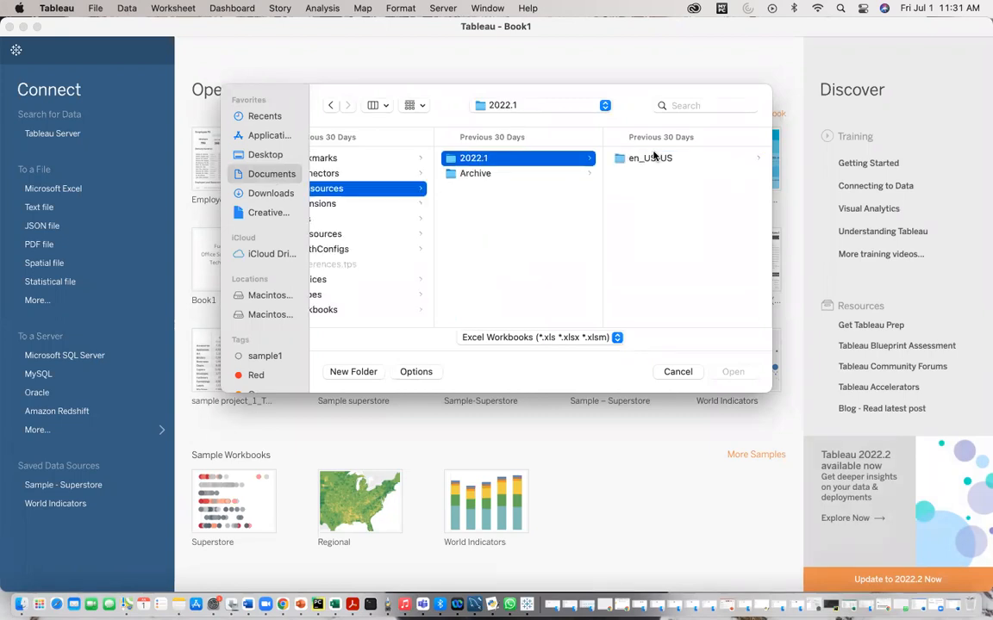
{"action": "left_click", "coordinate": [651, 157]}
{"action": "left_click", "coordinate": [650, 158]}
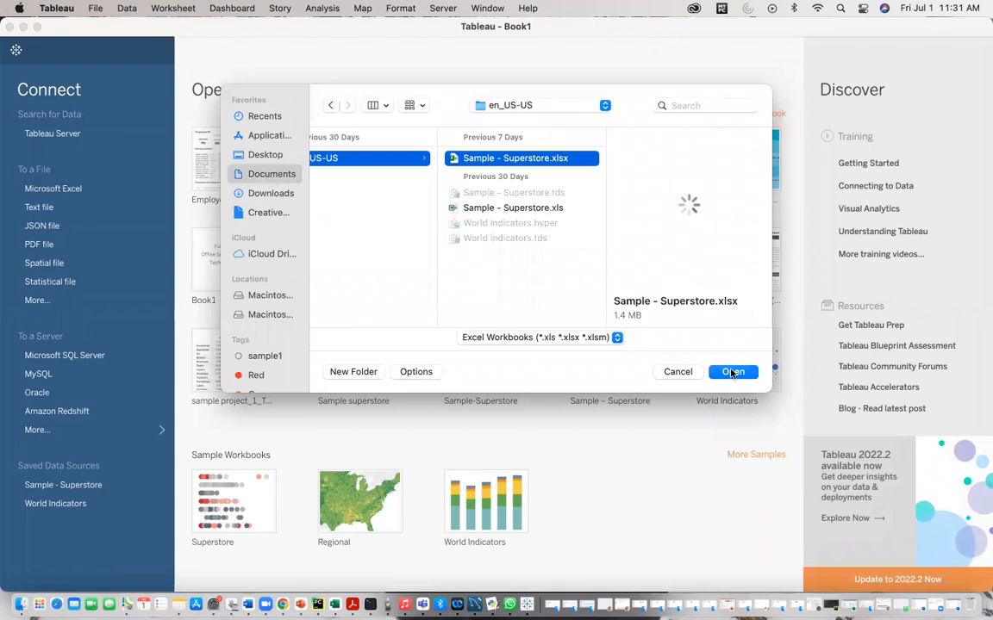
{"action": "left_click", "coordinate": [731, 372]}
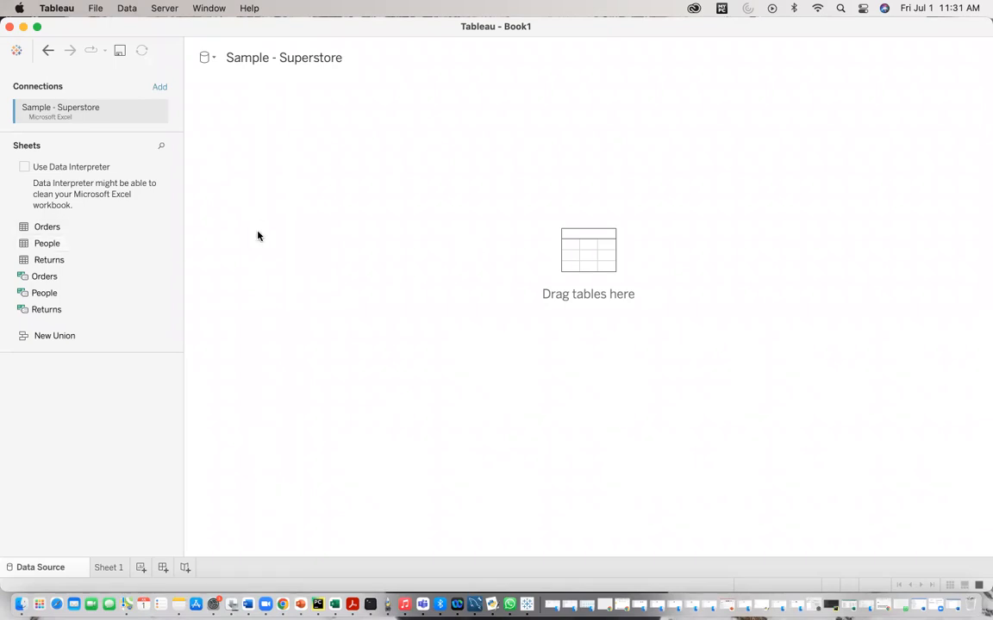
Step: Open the Sheet 1 worksheet
{"action": "left_click", "coordinate": [110, 567]}
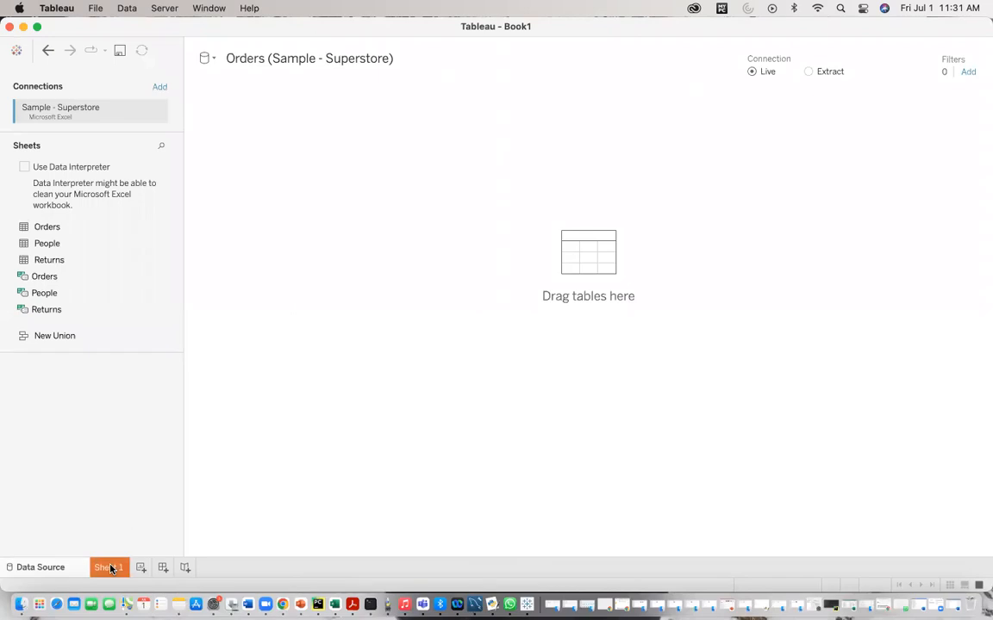
{"action": "left_click", "coordinate": [110, 567]}
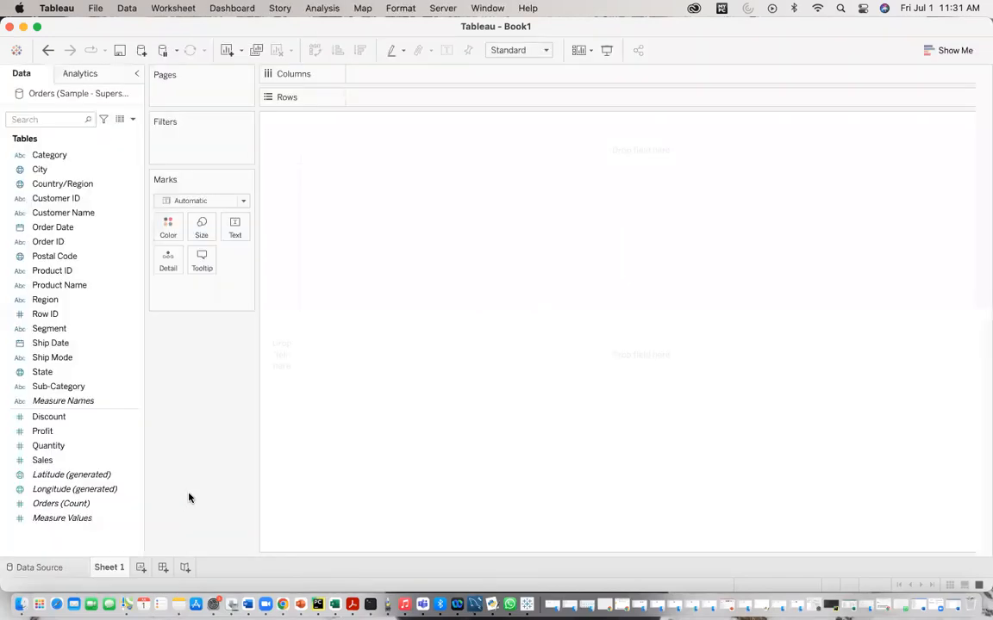
Step: Switch to the Word document Document3
{"action": "left_click", "coordinate": [23, 27]}
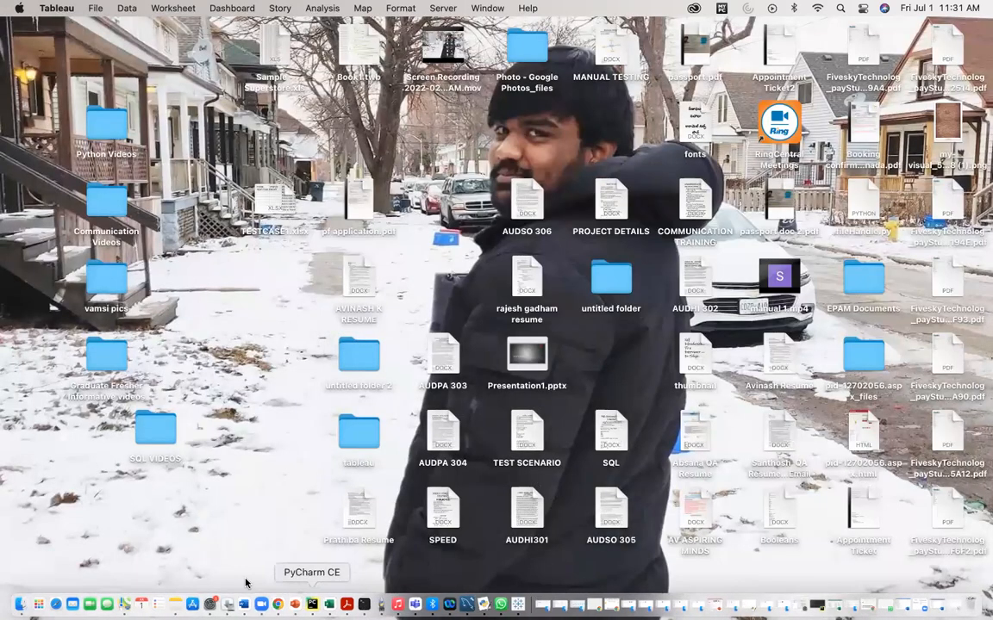
{"action": "left_click", "coordinate": [243, 608]}
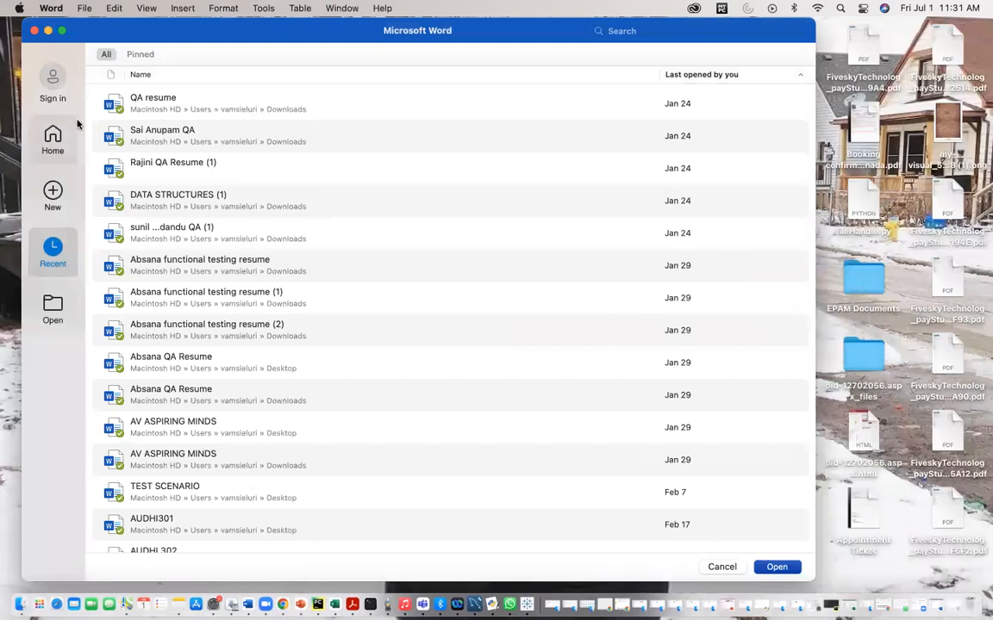
{"action": "left_click", "coordinate": [35, 31]}
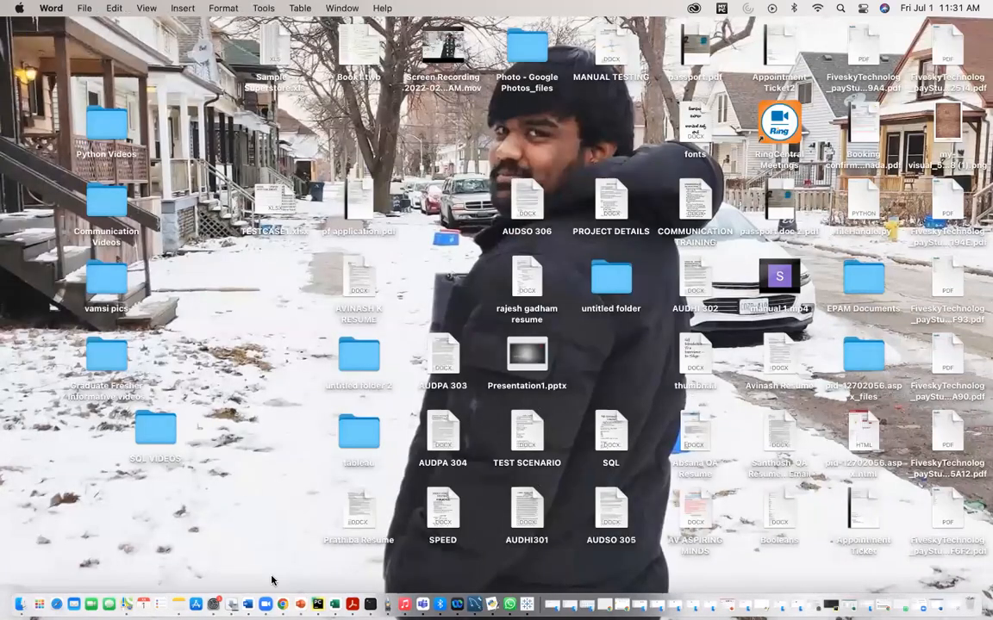
{"action": "left_click", "coordinate": [247, 606]}
Step: Write the task line '1.DISPLAY AVERAGE SALES IN 2018 AND 2020' below the FILTER BY DATES title
{"action": "key", "text": "Return"}
{"action": "key", "text": "Return"}
{"action": "type", "text": "1."}
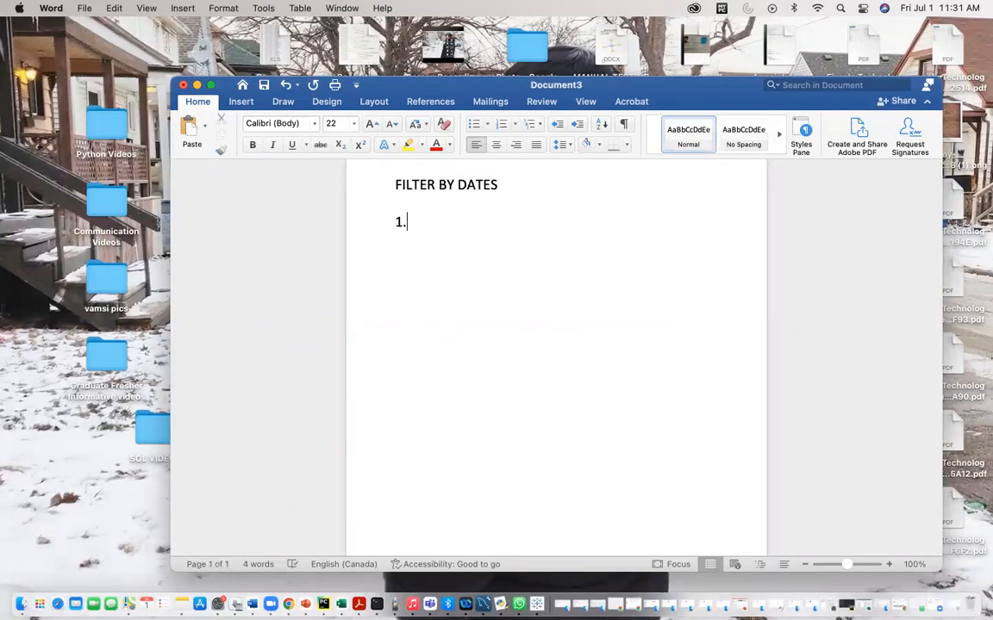
{"action": "type", "text": "DISPLAY AVERA"}
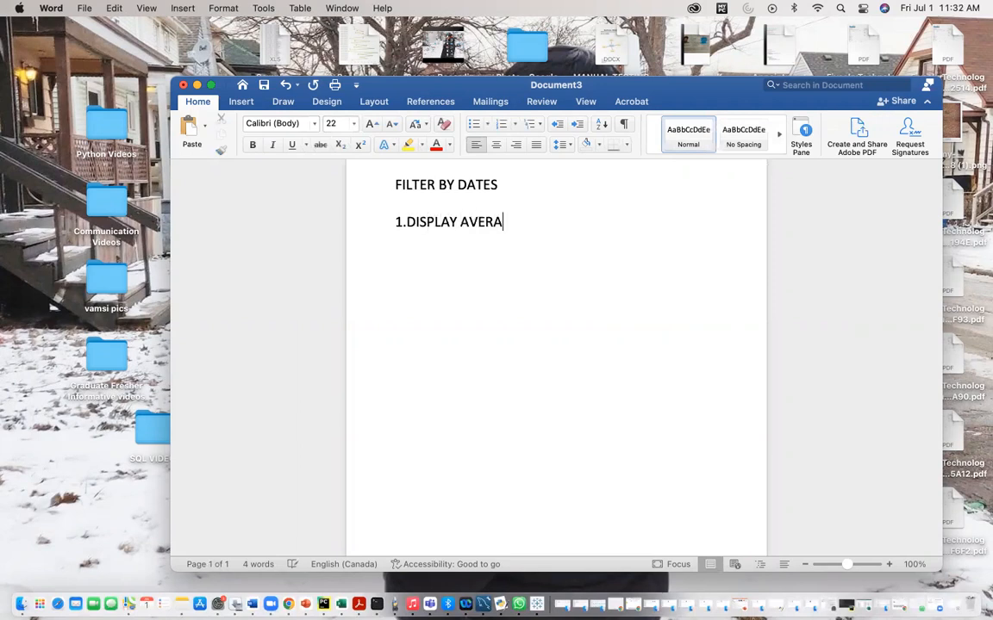
{"action": "type", "text": "GE SALES "}
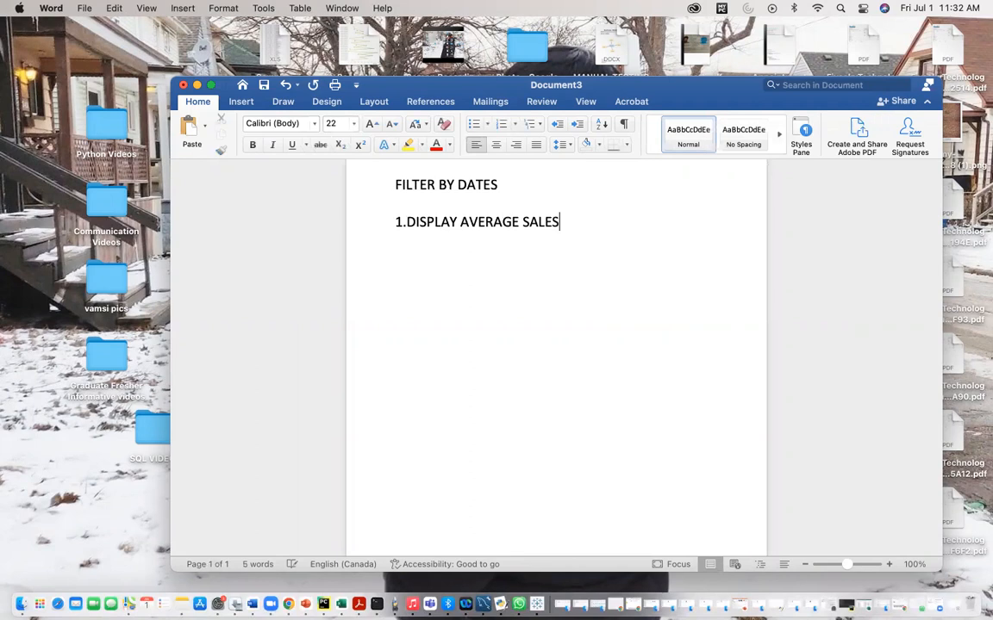
{"action": "type", "text": "IN 2018 Q"}
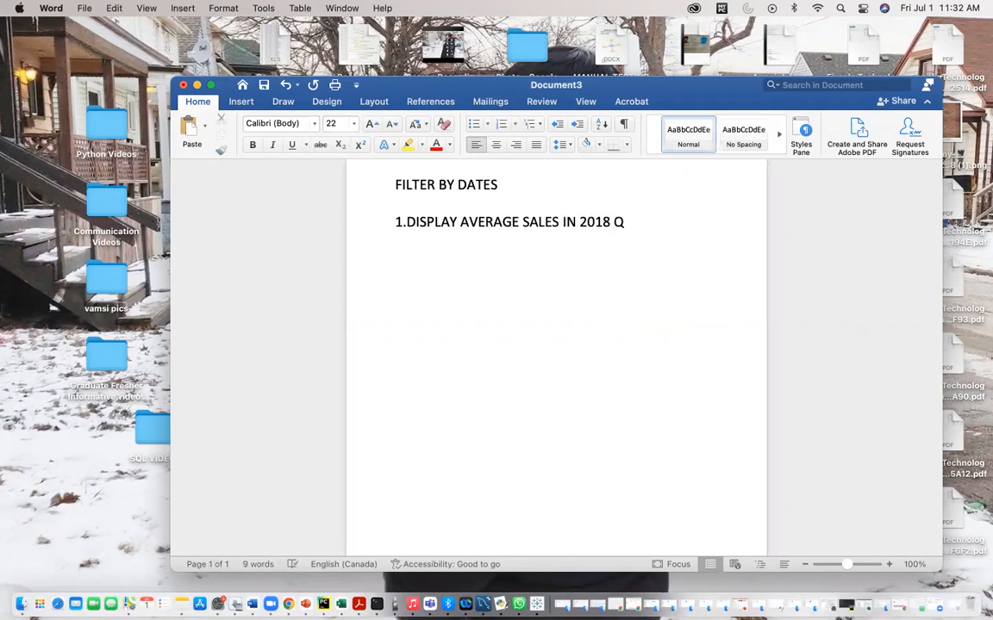
{"action": "key", "text": "BackSpace"}
{"action": "type", "text": "AND"}
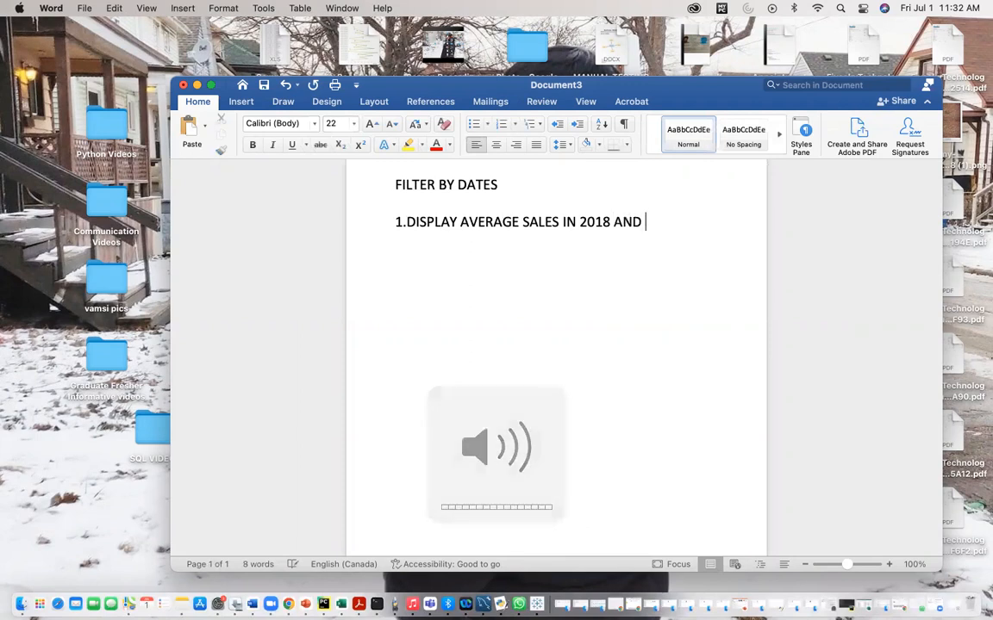
{"action": "type", "text": " 2020"}
{"action": "key", "text": "Return"}
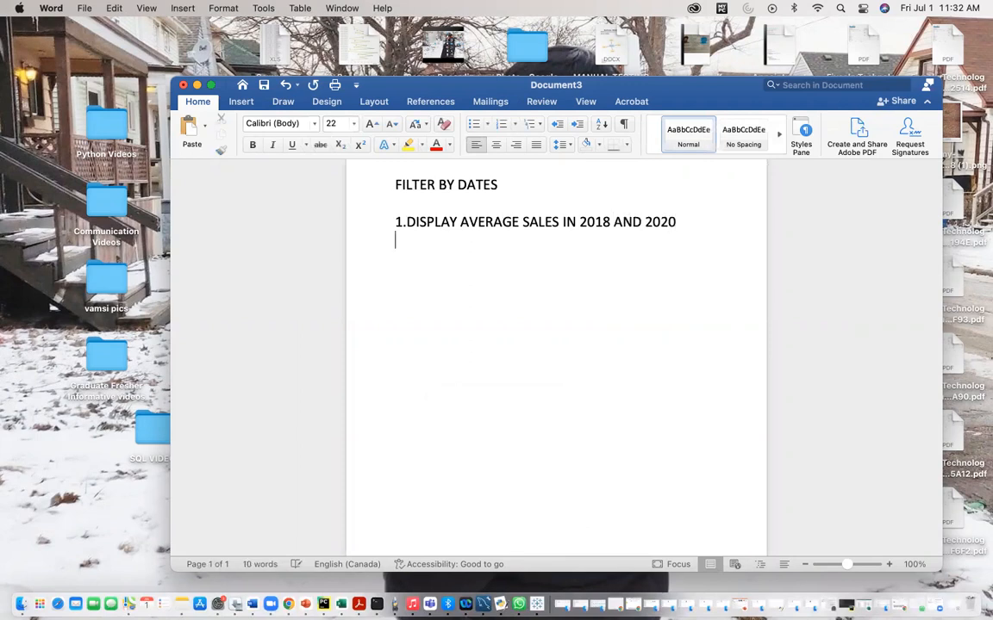
Step: Add the note lines 'AVG SALES' and '2018,2020—FILTERING BY DATES' below the task
{"action": "type", "text": "AVG SALES"}
{"action": "key", "text": "Return"}
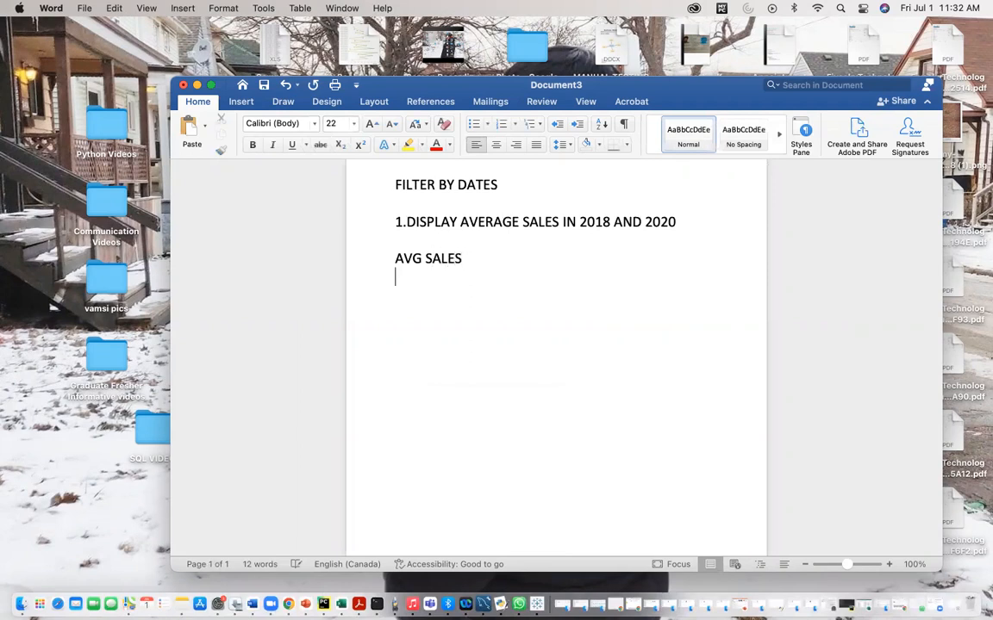
{"action": "type", "text": "2018"}
{"action": "type", "text": ",2020-"}
{"action": "type", "text": "- FILTERI"}
{"action": "type", "text": "NG BY DA"}
{"action": "type", "text": "TES"}
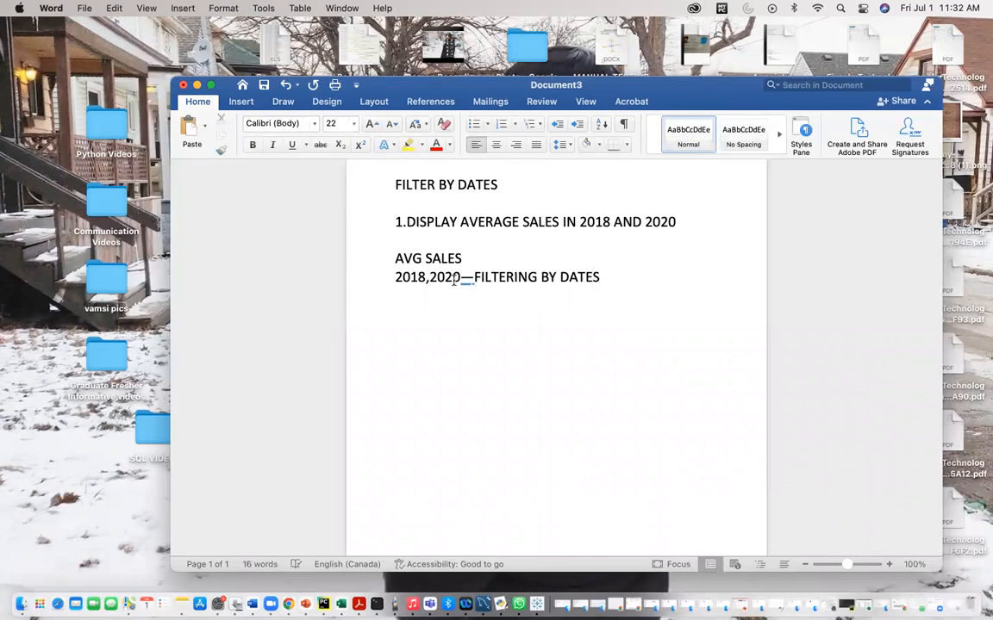
Step: Change the first year in the note line from 2018 to 2021
{"action": "left_click", "coordinate": [425, 277]}
{"action": "key", "text": "BackSpace"}
{"action": "key", "text": "BackSpace"}
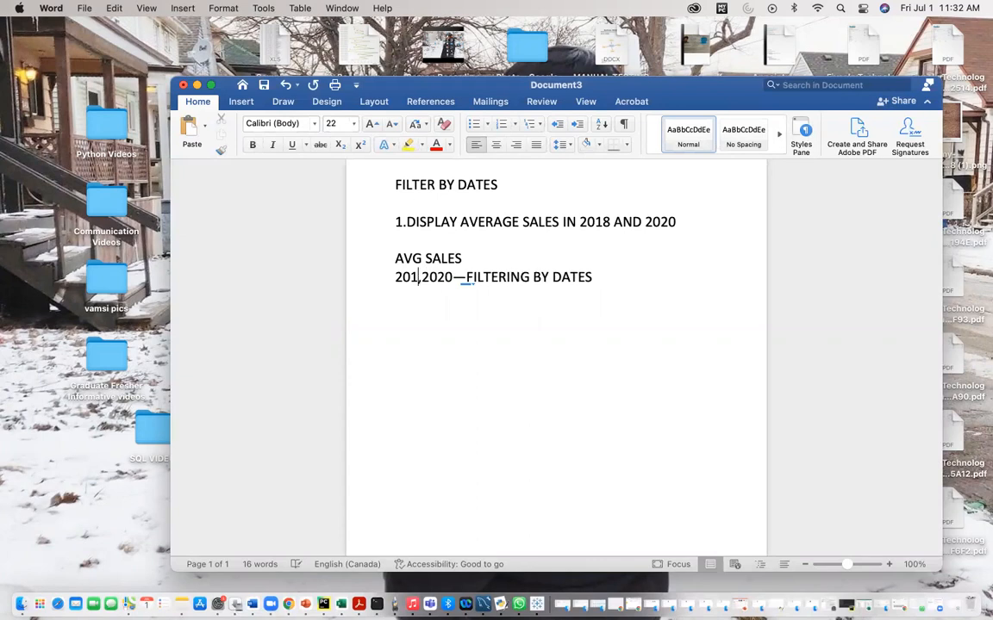
{"action": "type", "text": "21,"}
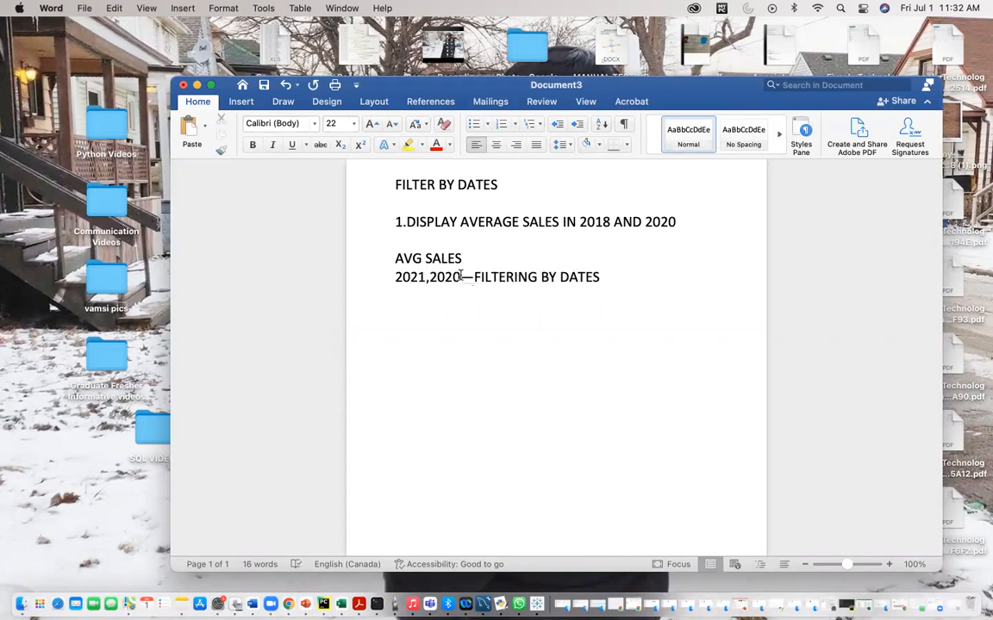
Step: Switch back to the Tableau worksheet
{"action": "left_click_drag", "start_coordinate": [462, 280], "coordinate": [388, 287]}
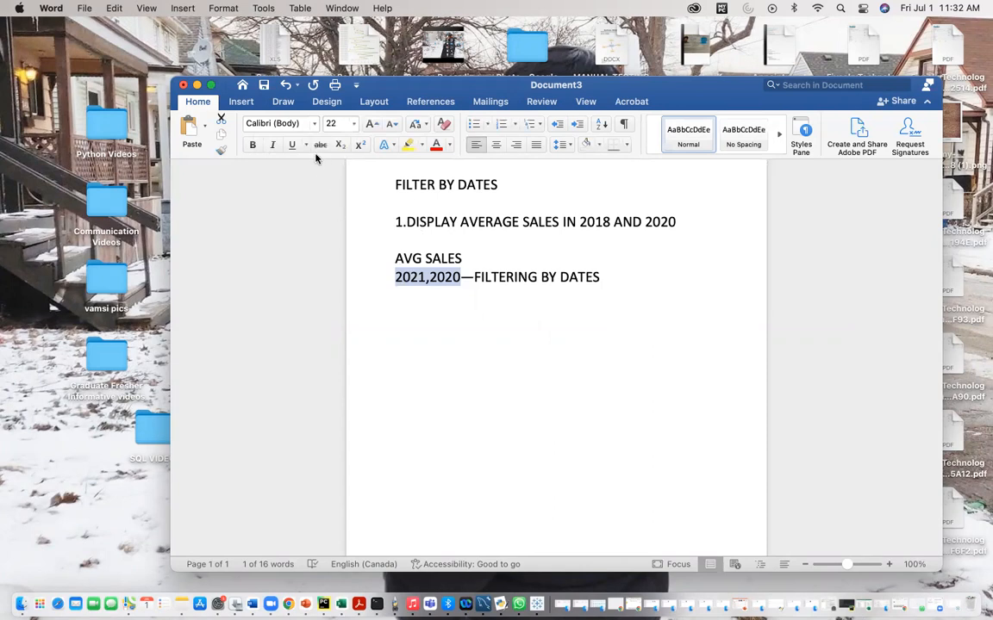
{"action": "left_click", "coordinate": [196, 85]}
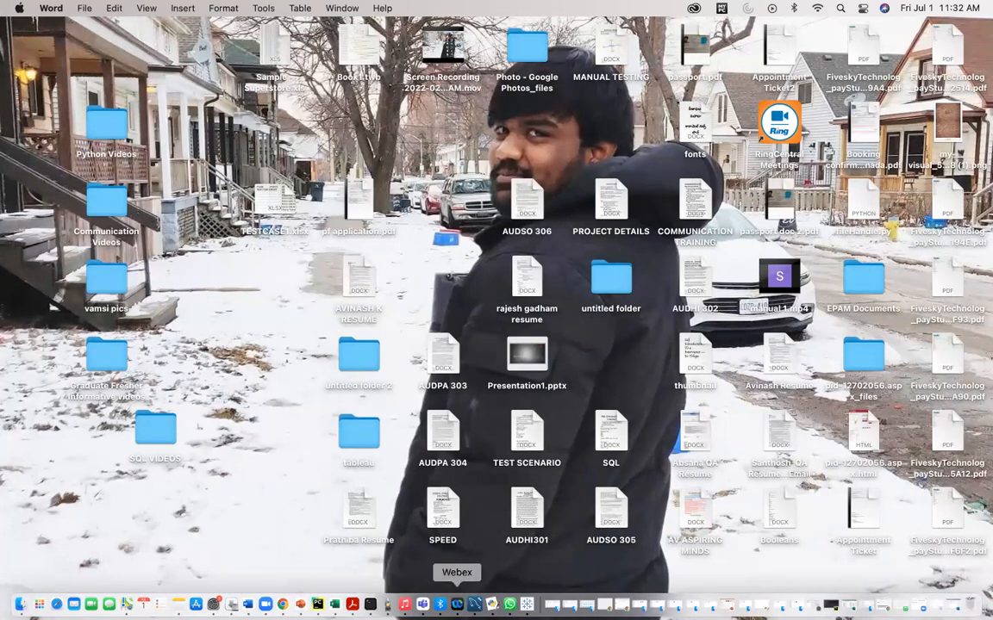
{"action": "left_click", "coordinate": [527, 604]}
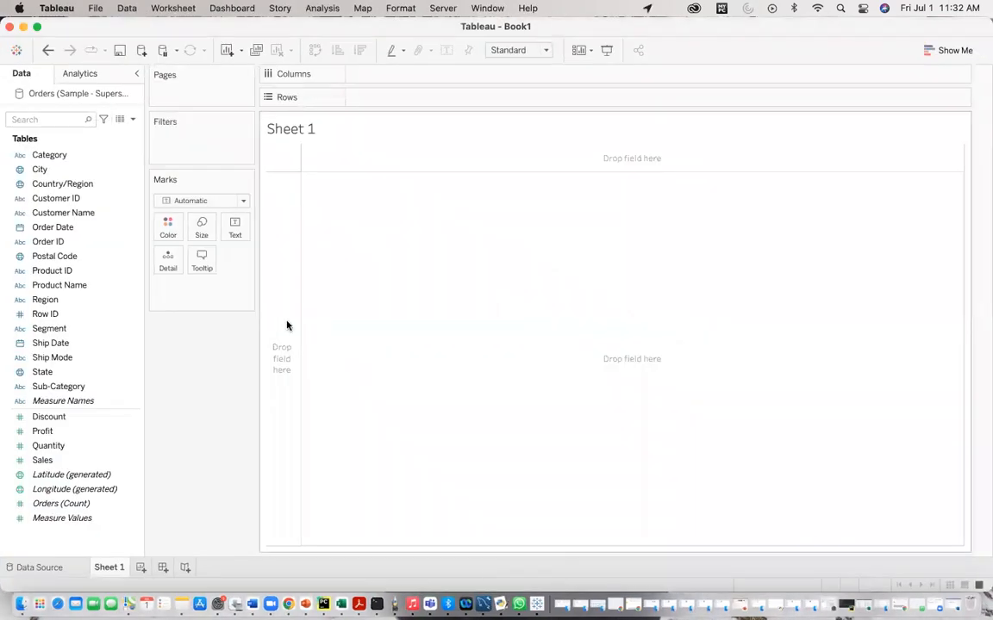
Step: Put Sales on Columns and change its aggregation to Average
{"action": "left_click_drag", "start_coordinate": [45, 460], "coordinate": [378, 77]}
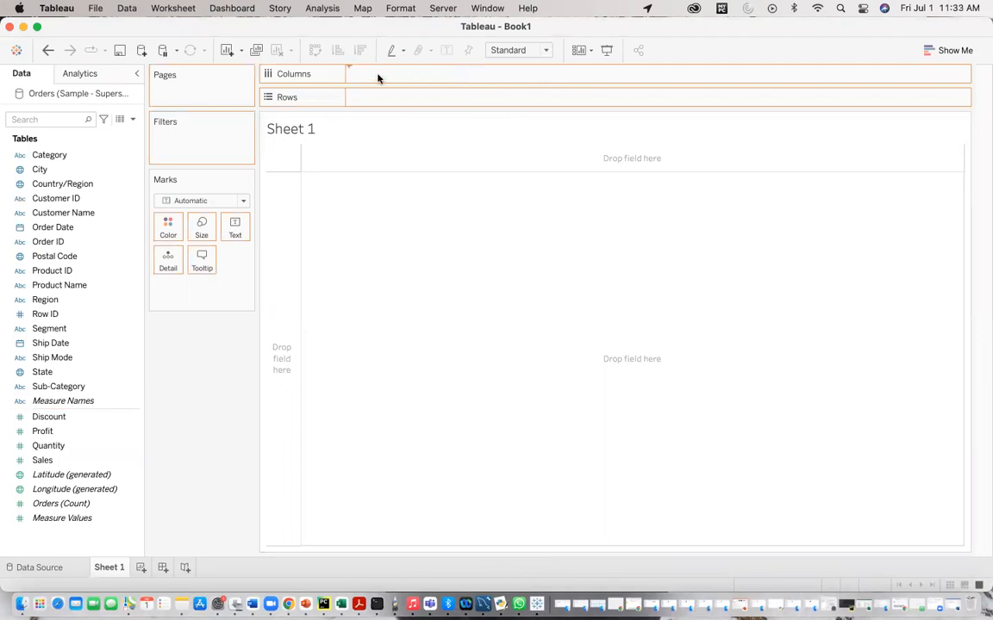
{"action": "left_click", "coordinate": [437, 75]}
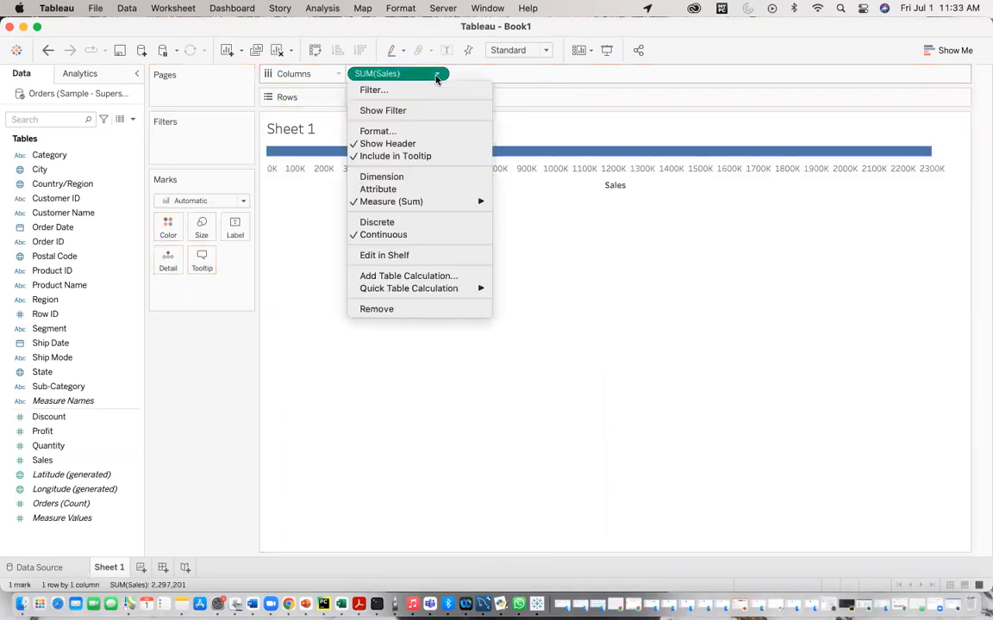
{"action": "mouse_move", "coordinate": [397, 204]}
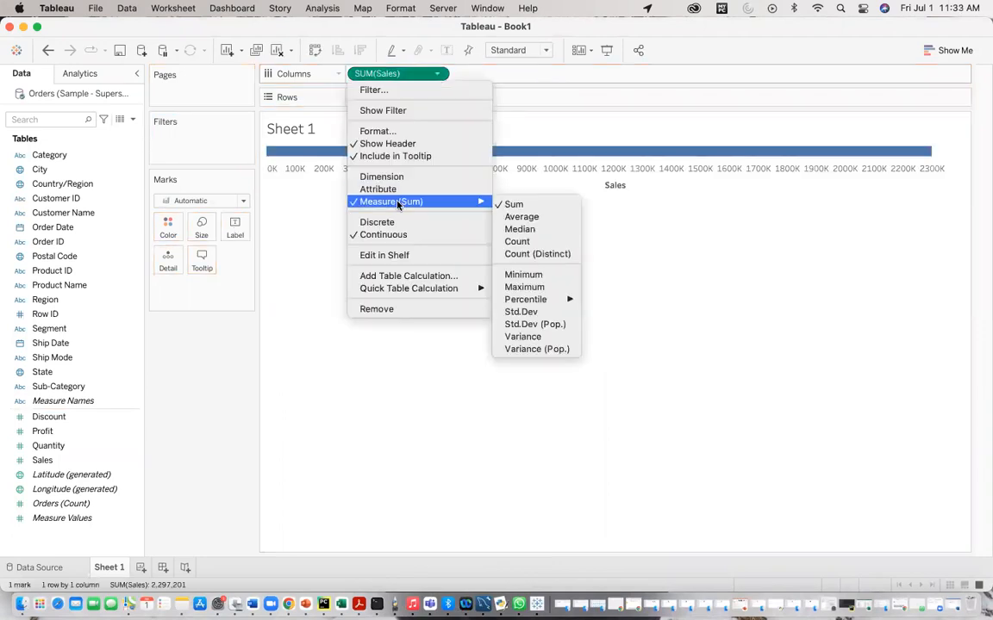
{"action": "left_click", "coordinate": [519, 217]}
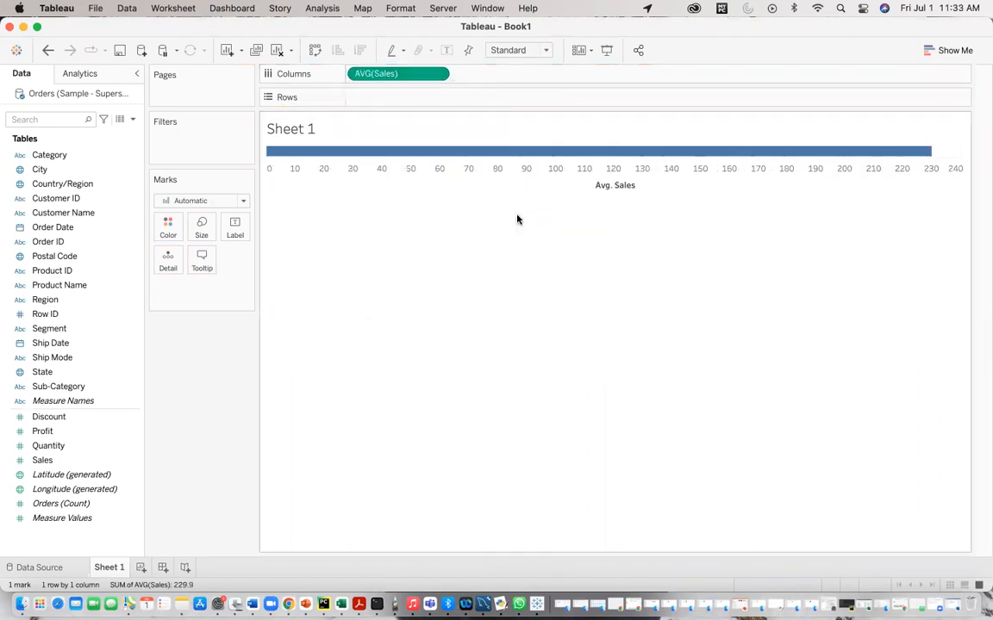
Step: Filter Order Date by Years to 2020 and 2021, then move the year filter pill onto Rows
{"action": "left_click", "coordinate": [89, 446]}
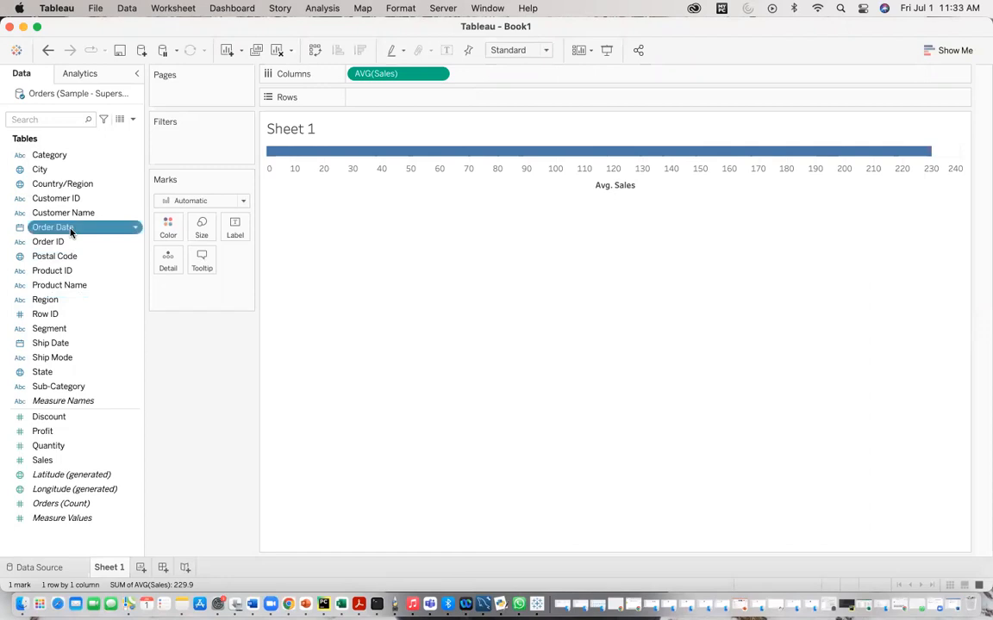
{"action": "left_click_drag", "start_coordinate": [76, 228], "coordinate": [191, 144]}
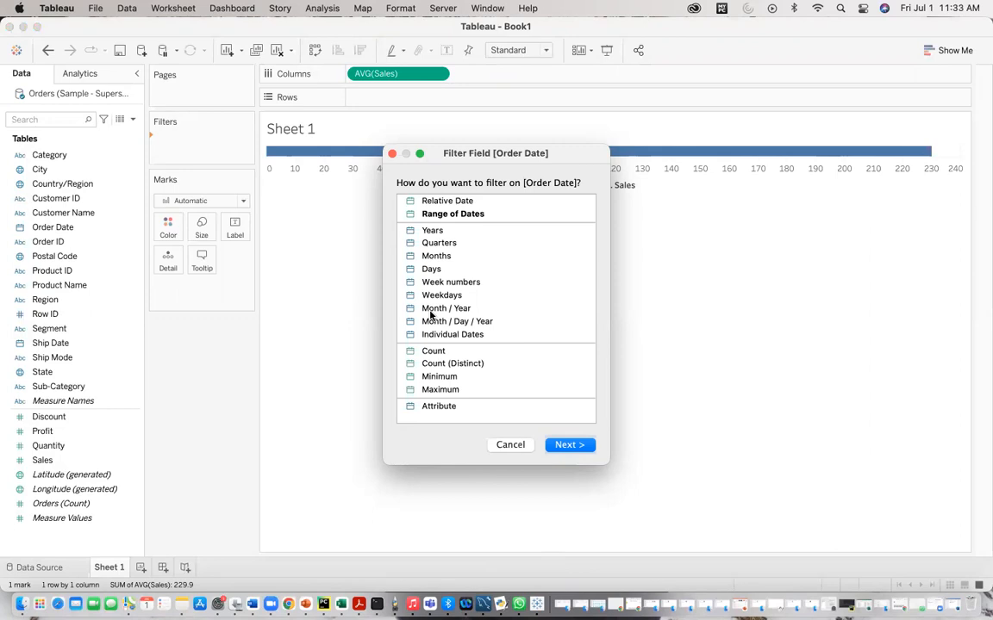
{"action": "left_click", "coordinate": [433, 233]}
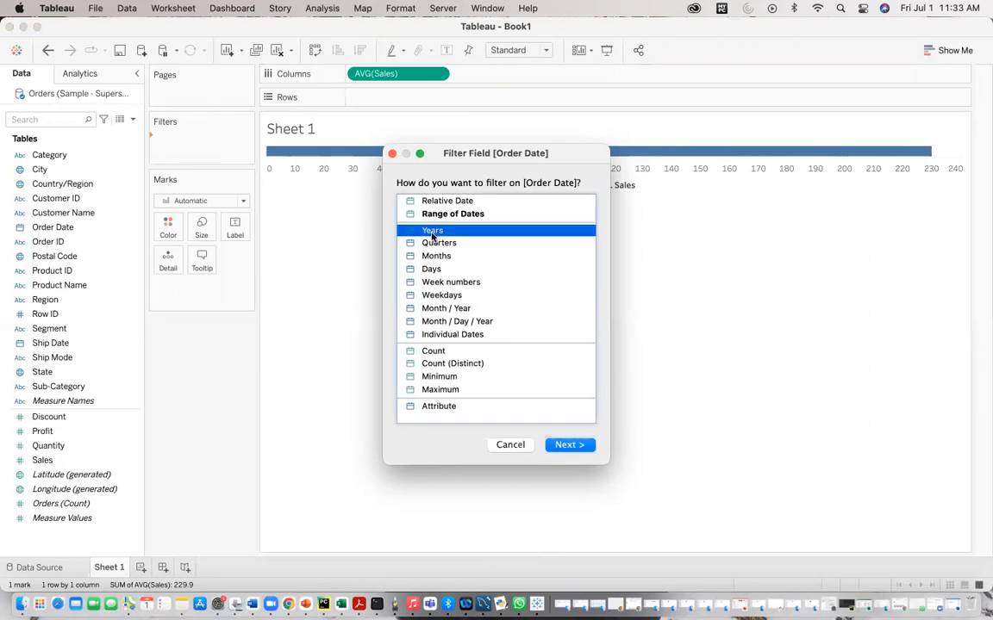
{"action": "left_click", "coordinate": [569, 445]}
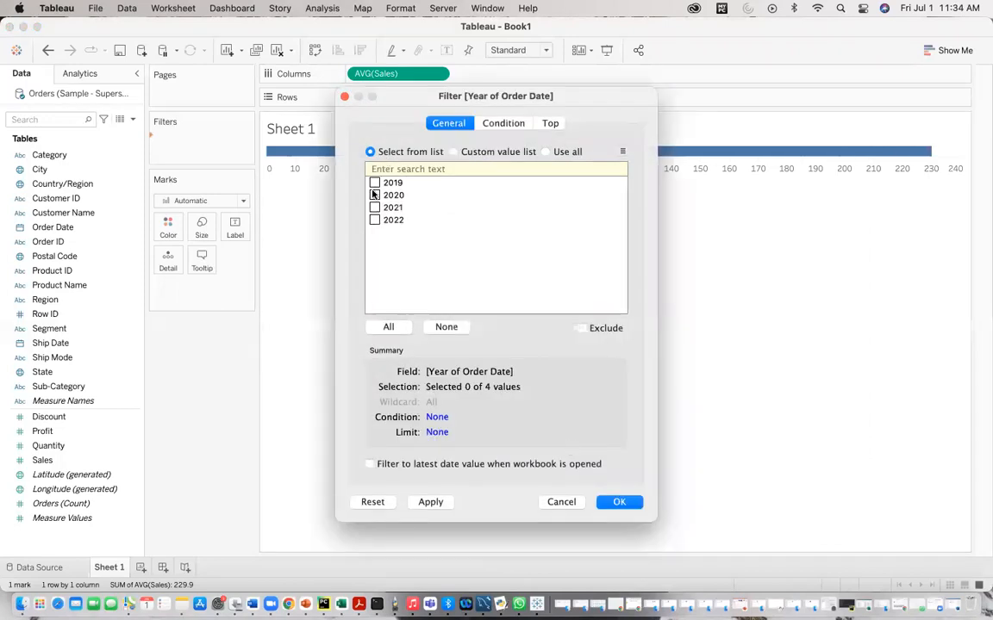
{"action": "left_click", "coordinate": [374, 194]}
{"action": "left_click", "coordinate": [374, 207]}
{"action": "left_click", "coordinate": [428, 502]}
{"action": "left_click", "coordinate": [617, 503]}
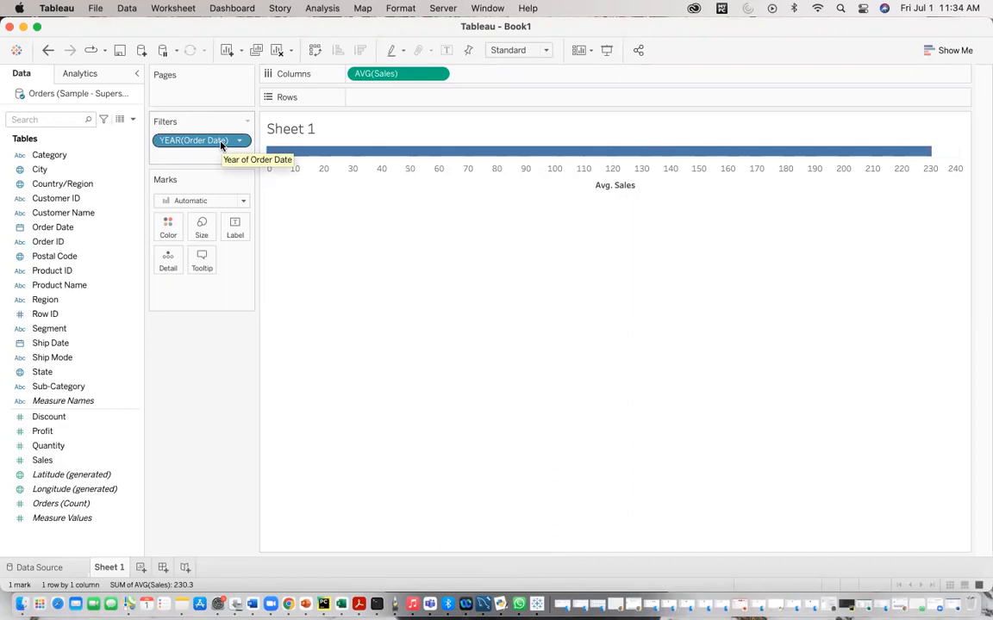
{"action": "left_click_drag", "start_coordinate": [221, 146], "coordinate": [427, 102]}
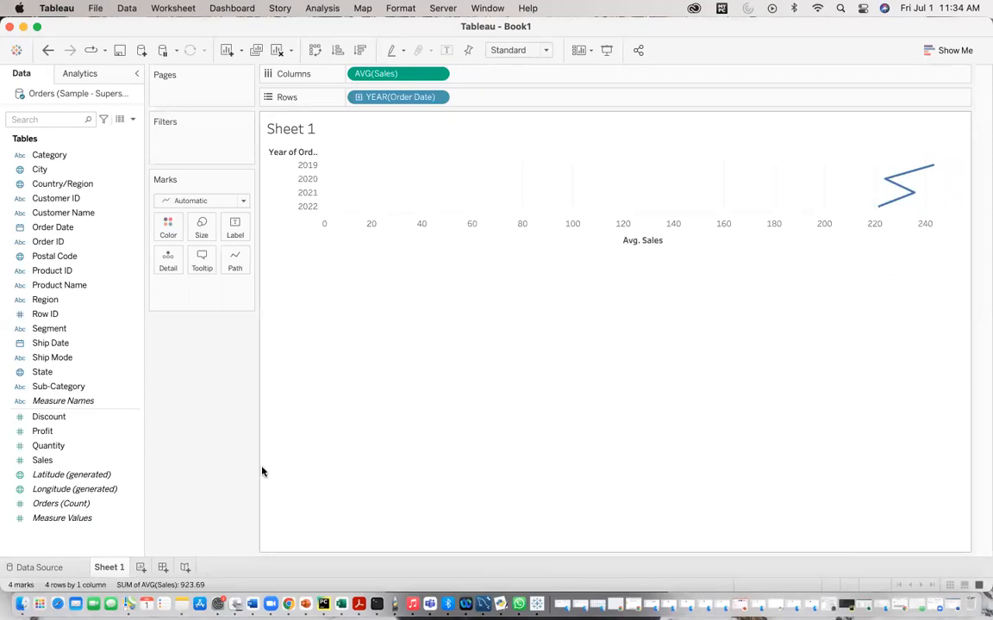
Step: Add a new worksheet and switch to the Word notes document
{"action": "left_click", "coordinate": [140, 567]}
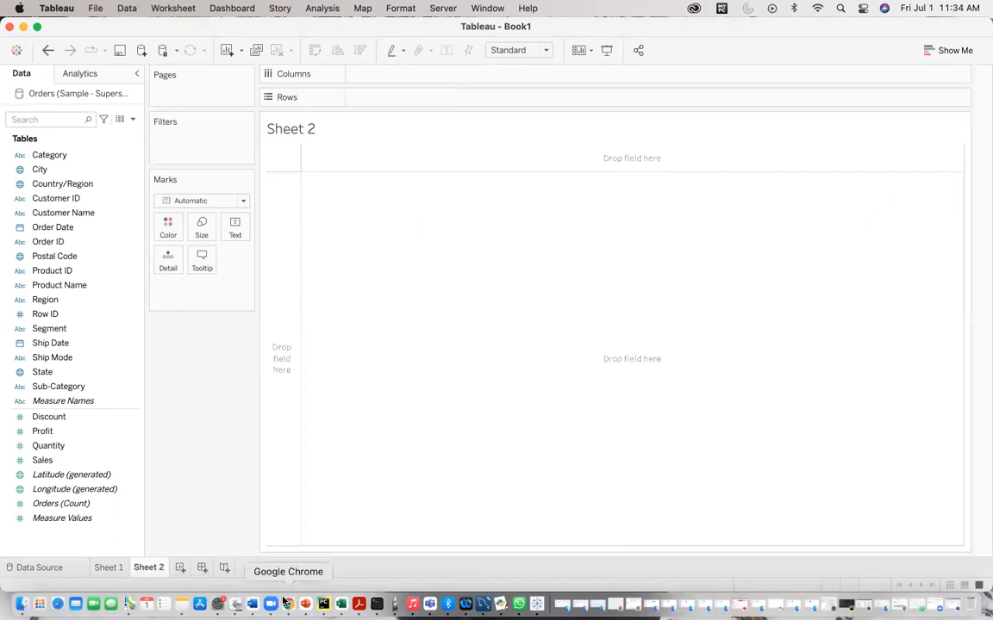
{"action": "left_click", "coordinate": [255, 605]}
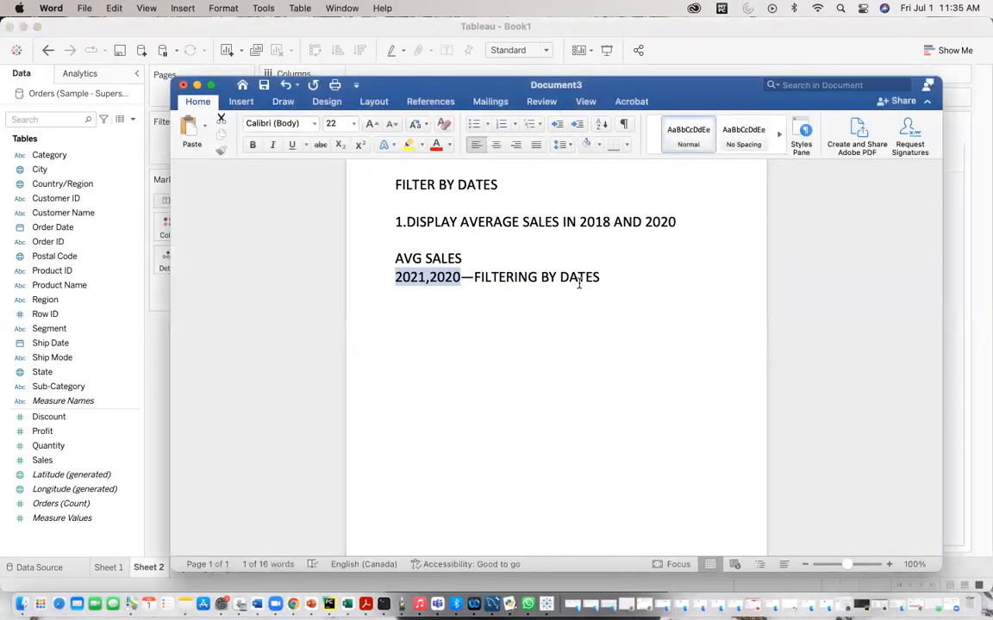
Step: Add the note line 'DISPLAY ALL MONTHS AND YEARS WHERE SALES ARE GREATER THAN 200' below the previous notes
{"action": "left_click", "coordinate": [607, 277]}
{"action": "key", "text": "Return"}
{"action": "key", "text": "Return"}
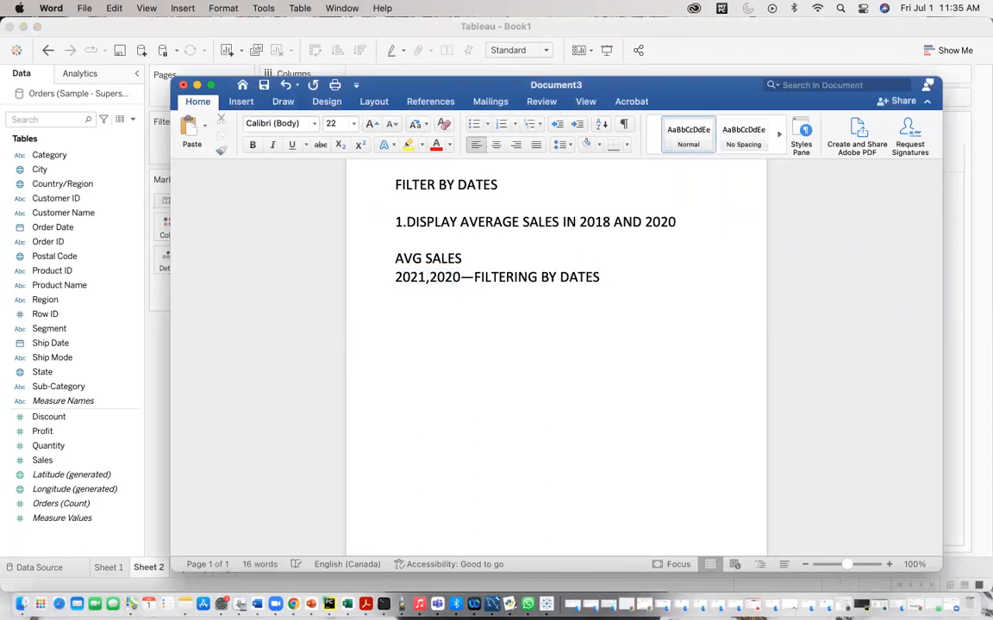
{"action": "type", "text": "DISPLAY ALL "}
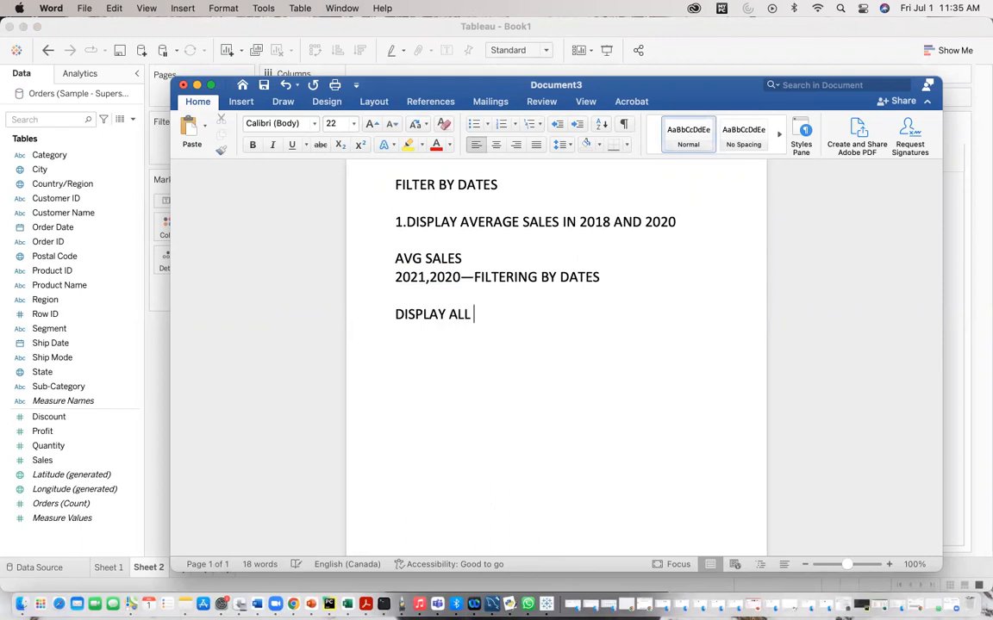
{"action": "type", "text": "MONTHS AND "}
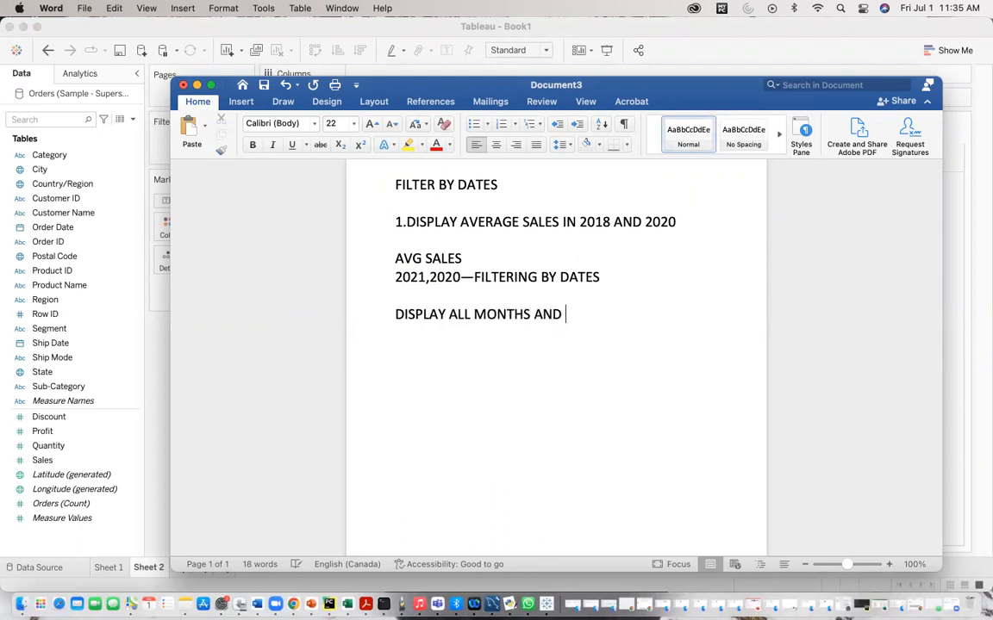
{"action": "type", "text": "YEARS WHERE SA"}
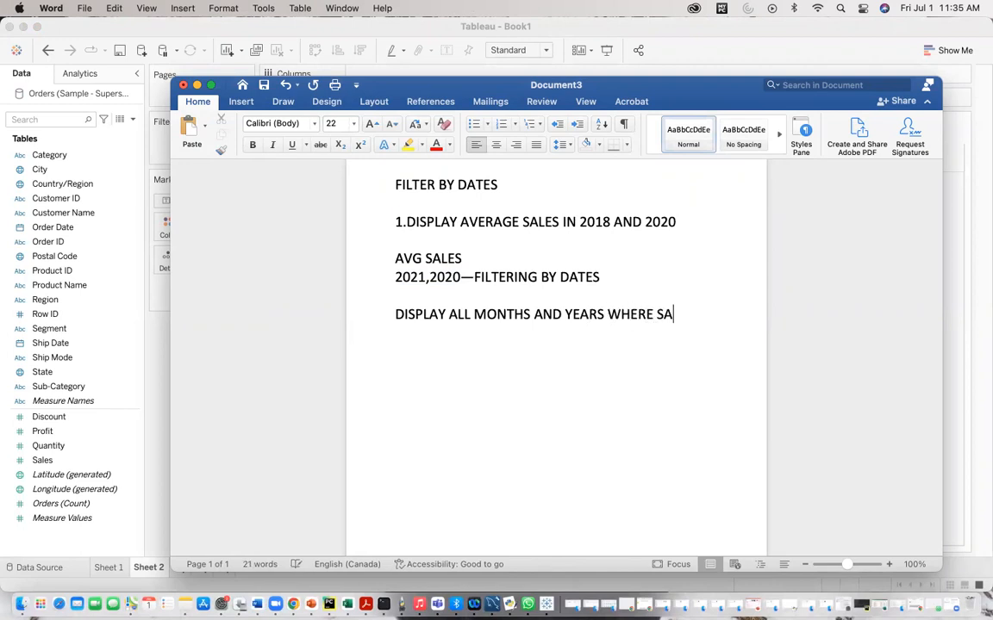
{"action": "type", "text": "LES ARE "}
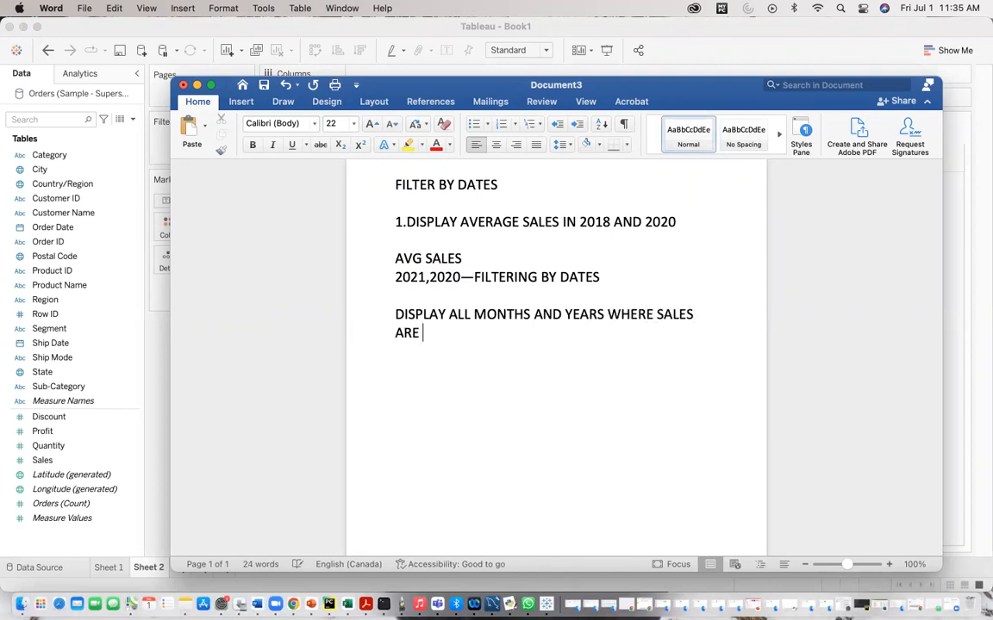
{"action": "type", "text": "GRET"}
{"action": "key", "text": "BackSpace"}
{"action": "type", "text": "ATER T"}
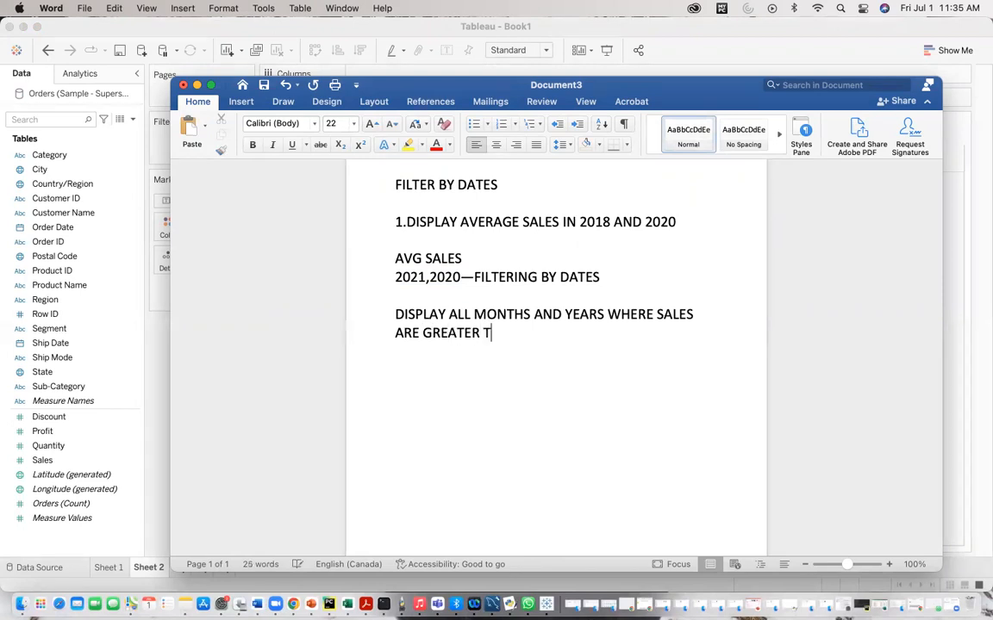
{"action": "type", "text": "HAN 200"}
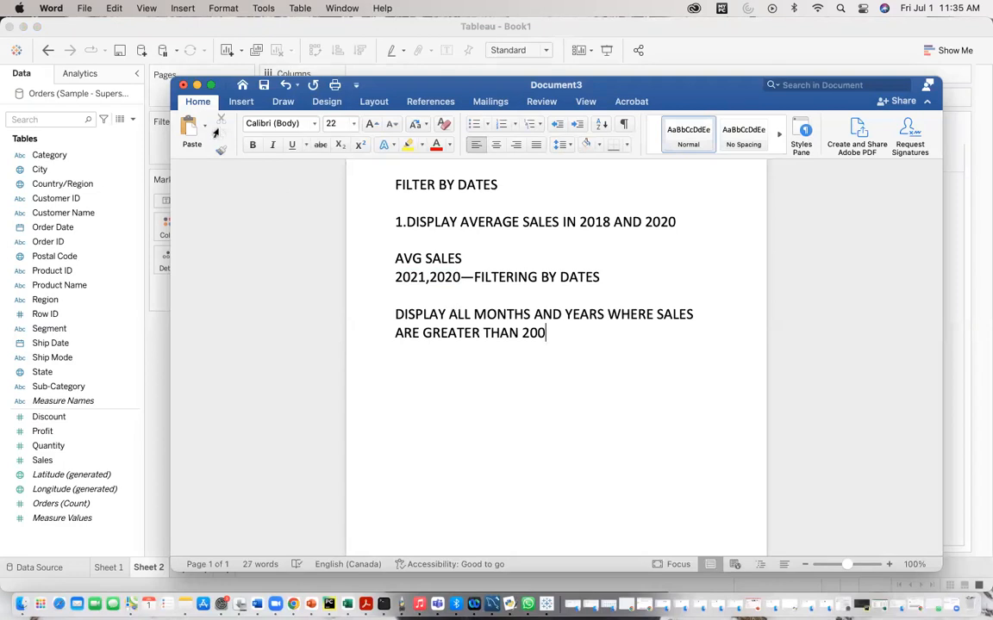
Step: Try to put Sales on Columns of Sheet 2 and filter it to at least 200
{"action": "left_click", "coordinate": [196, 85]}
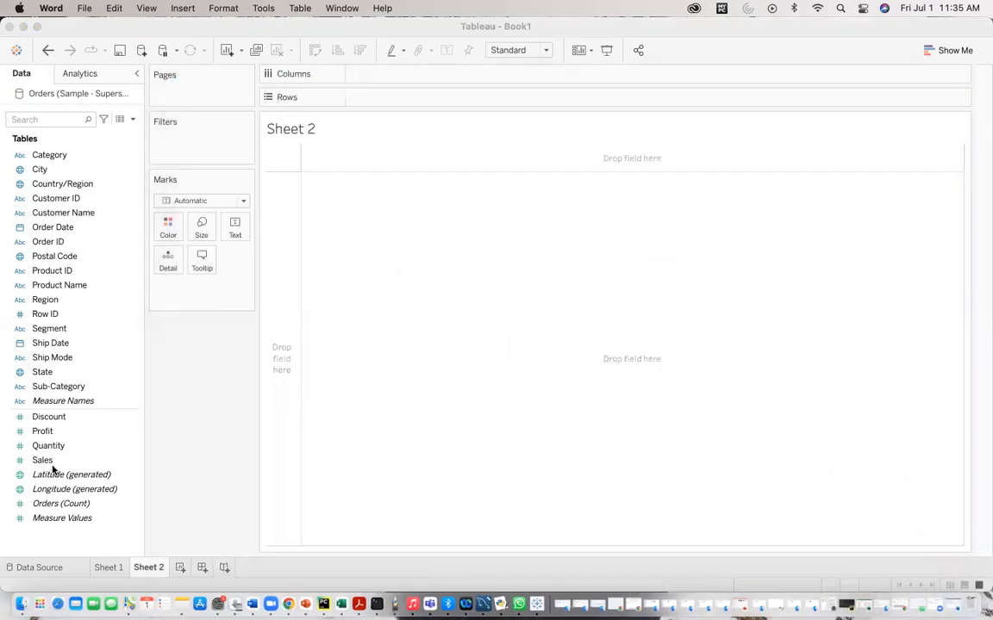
{"action": "left_click", "coordinate": [54, 462]}
{"action": "left_click_drag", "start_coordinate": [53, 462], "coordinate": [396, 78]}
{"action": "left_click", "coordinate": [437, 74]}
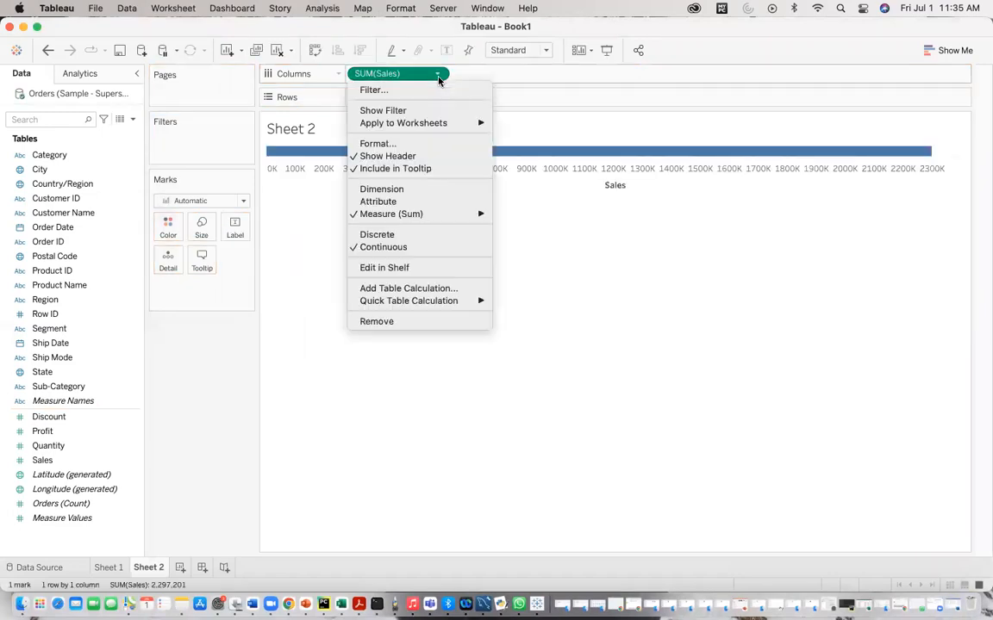
{"action": "left_click", "coordinate": [383, 91]}
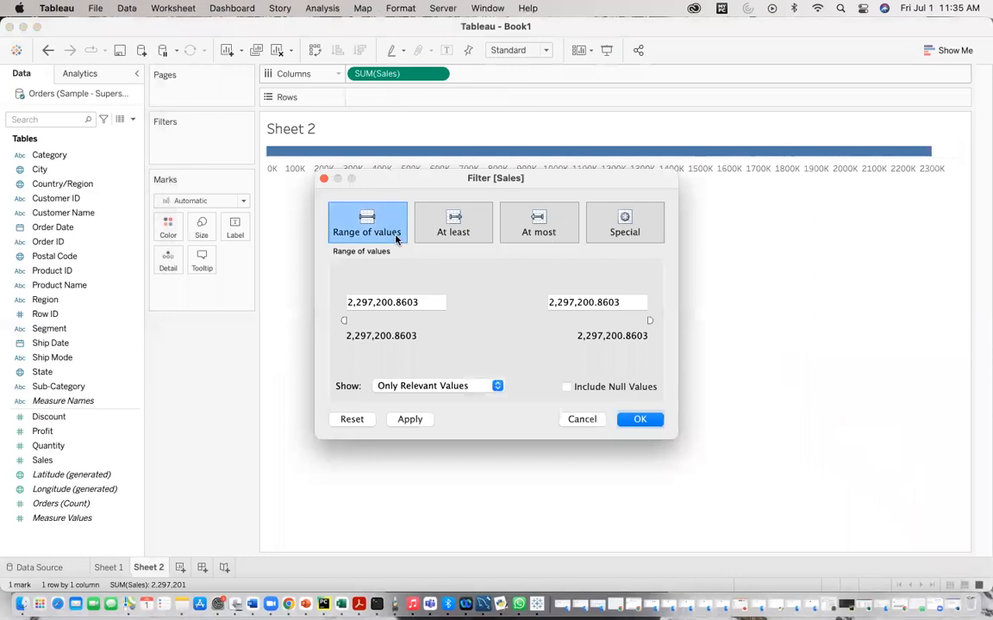
{"action": "left_click", "coordinate": [453, 226]}
{"action": "left_click_drag", "start_coordinate": [431, 301], "coordinate": [314, 306]}
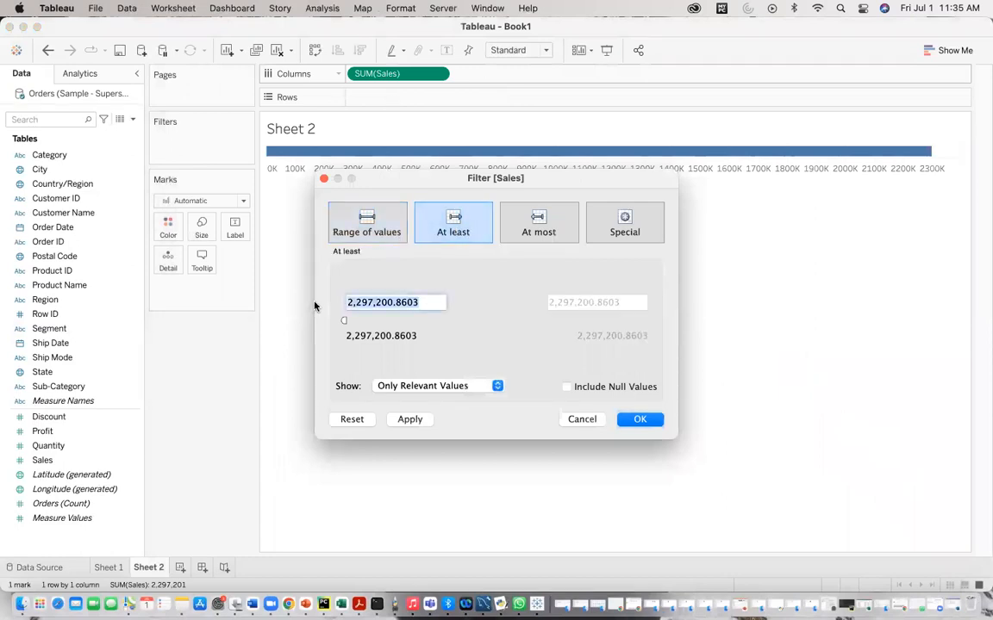
{"action": "type", "text": "200"}
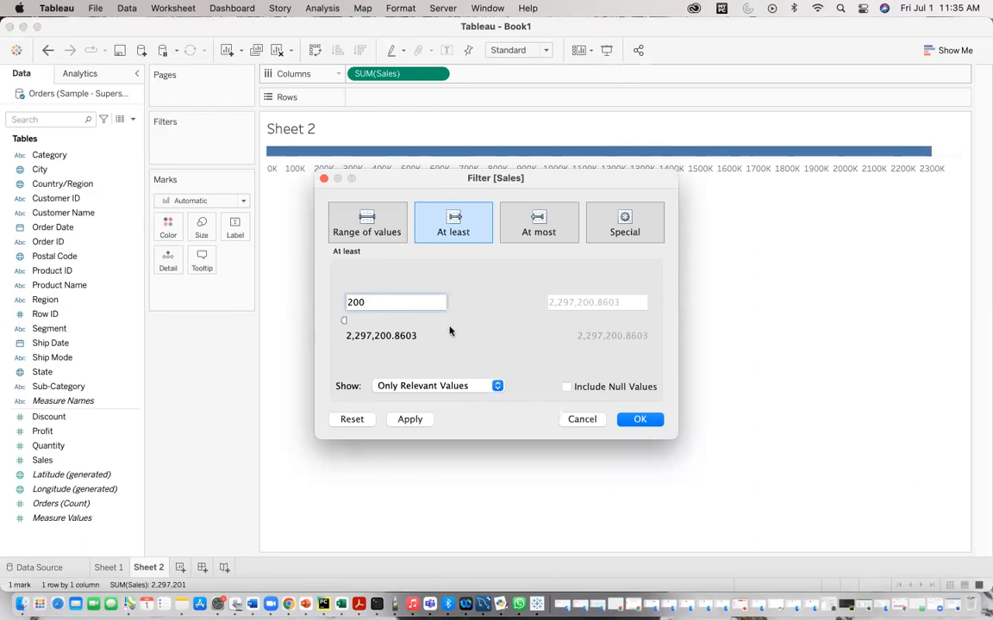
{"action": "left_click", "coordinate": [580, 422]}
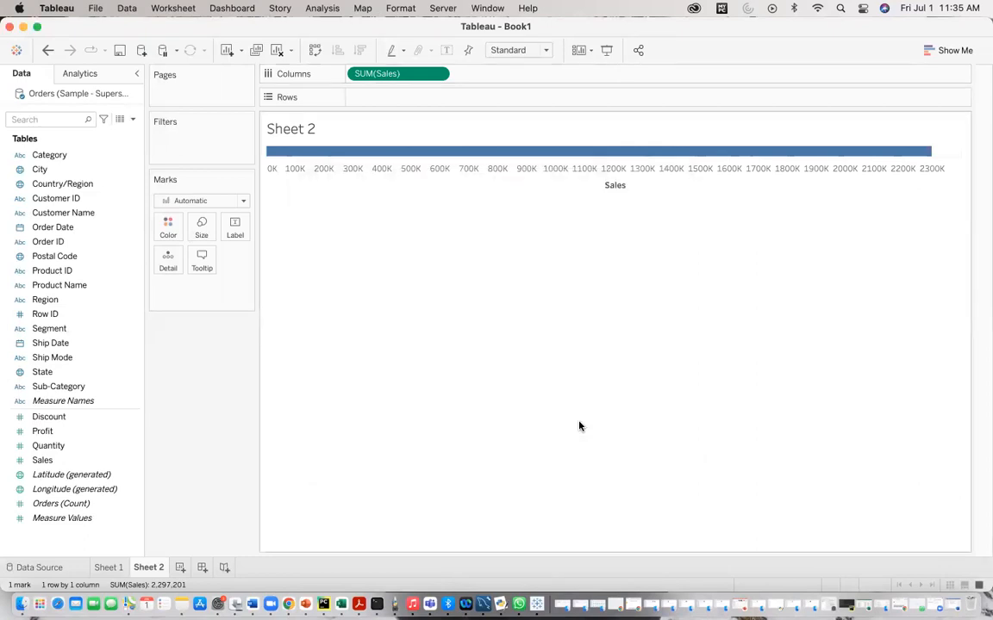
Step: Replace the word 'SALES' with 'ORDERS' in the new note line
{"action": "left_click", "coordinate": [252, 604]}
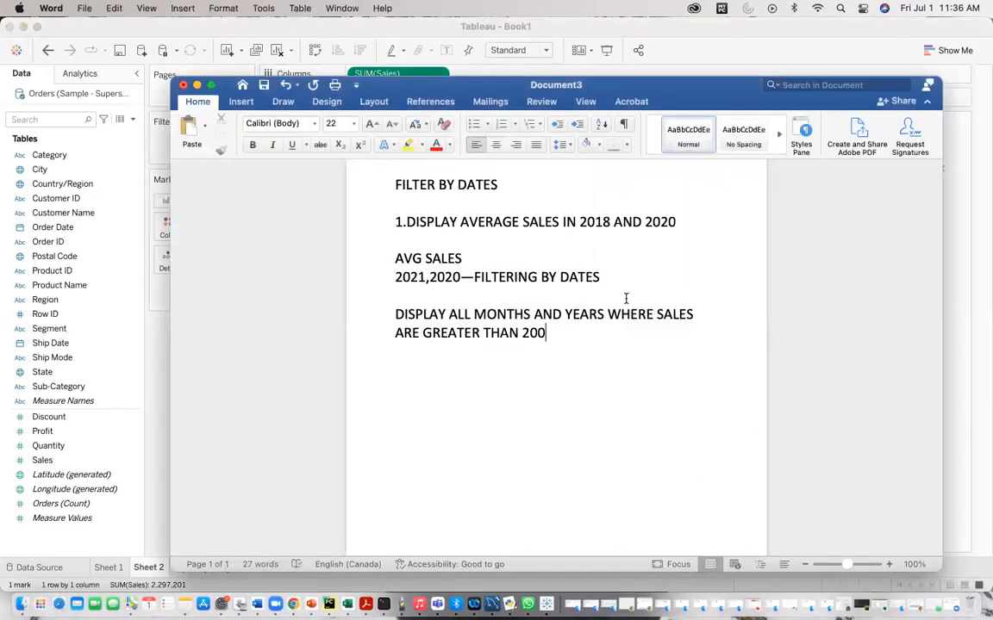
{"action": "double_click", "coordinate": [672, 312]}
{"action": "type", "text": "ORDERS"}
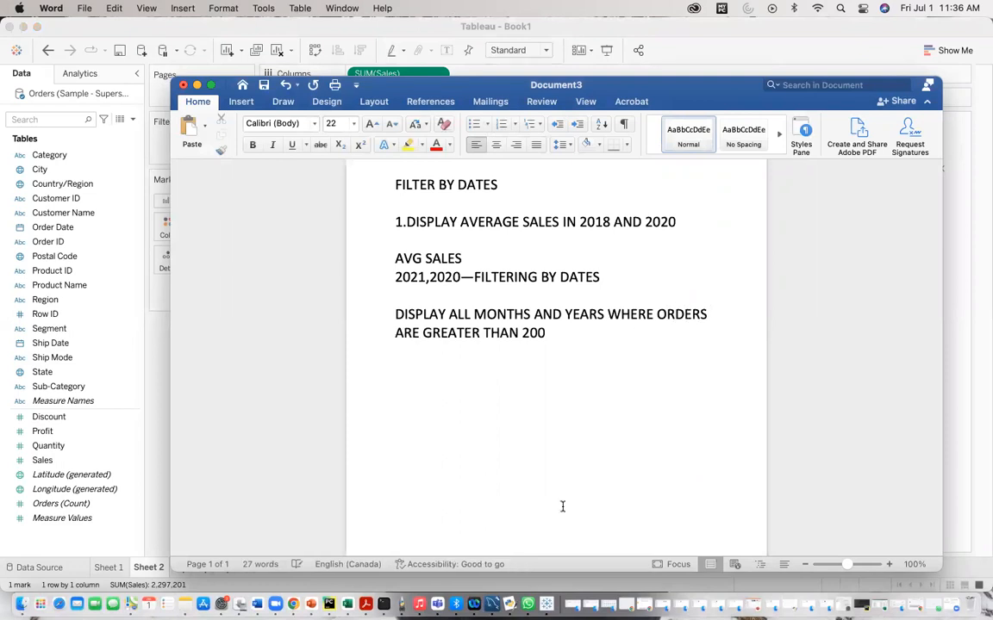
Step: Switch back to the worksheet and remove Sales from Columns
{"action": "left_click", "coordinate": [195, 86]}
{"action": "left_click_drag", "start_coordinate": [405, 75], "coordinate": [102, 329]}
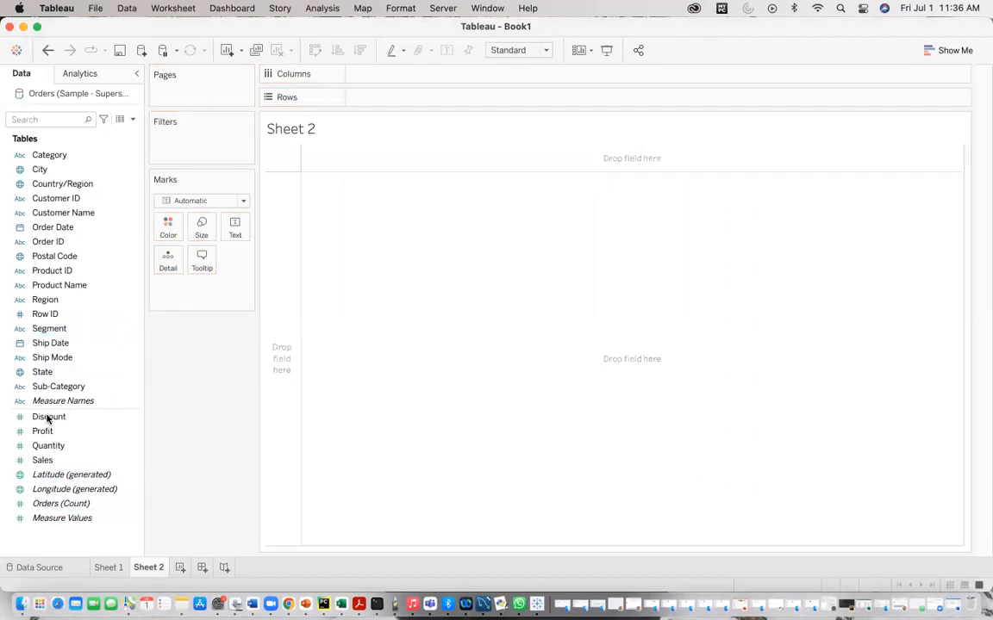
Step: Put Orders (Count) on Columns and filter it to at least 200
{"action": "mouse_move", "coordinate": [58, 503]}
{"action": "left_mouse_down"}
{"action": "mouse_move", "coordinate": [383, 108]}
{"action": "mouse_move", "coordinate": [377, 77]}
{"action": "left_mouse_up"}
{"action": "left_click", "coordinate": [437, 73]}
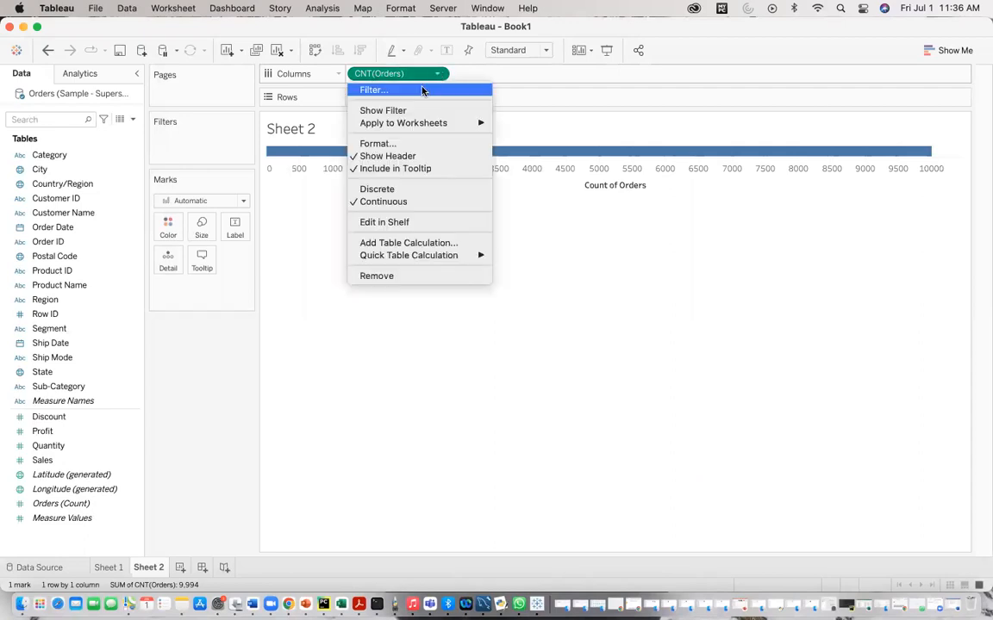
{"action": "left_click", "coordinate": [422, 90]}
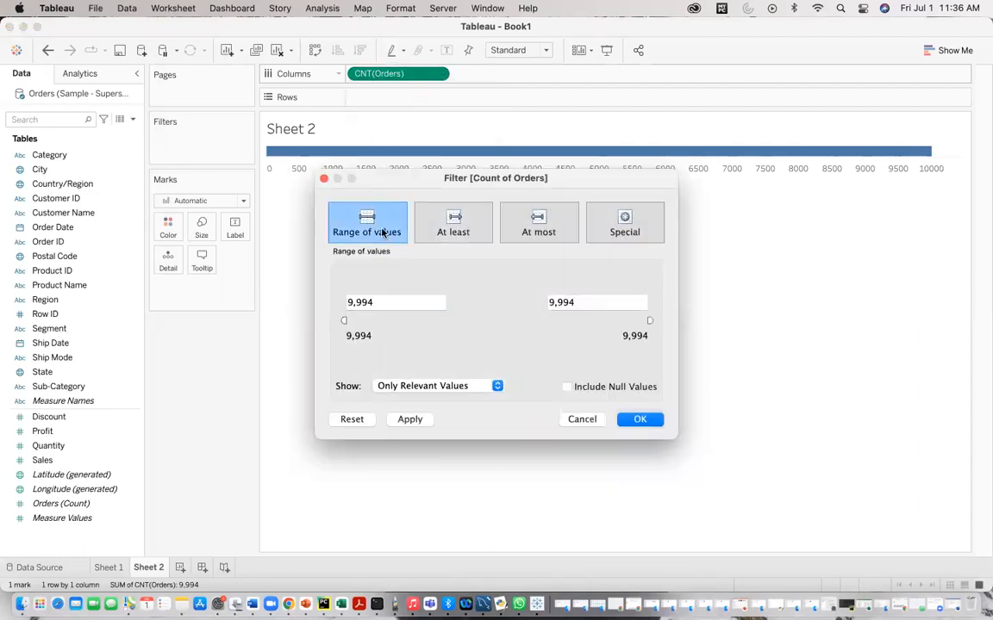
{"action": "left_click", "coordinate": [461, 238]}
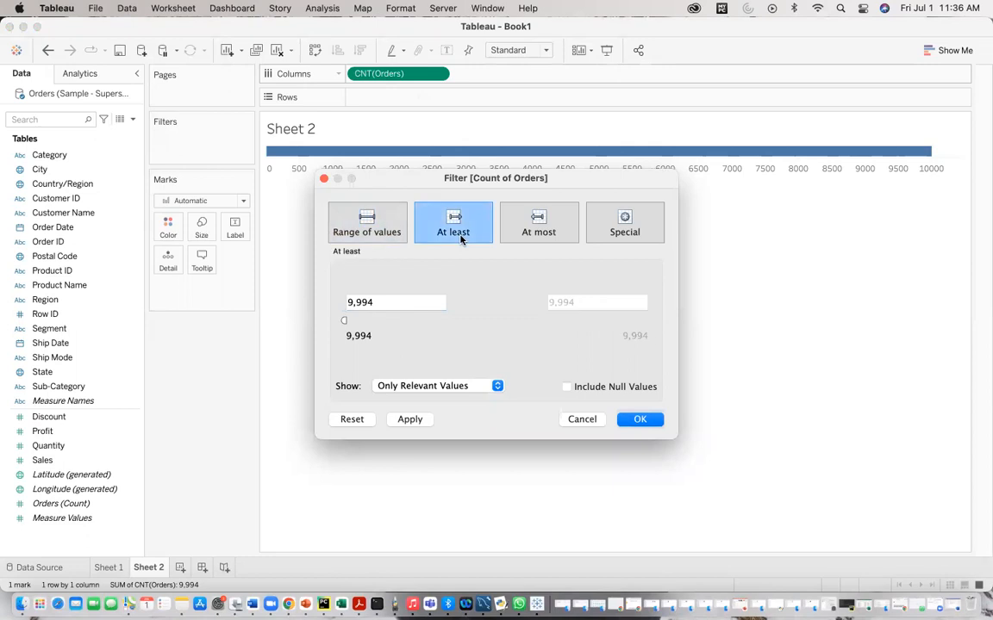
{"action": "left_click_drag", "start_coordinate": [390, 301], "coordinate": [261, 304]}
{"action": "type", "text": "200"}
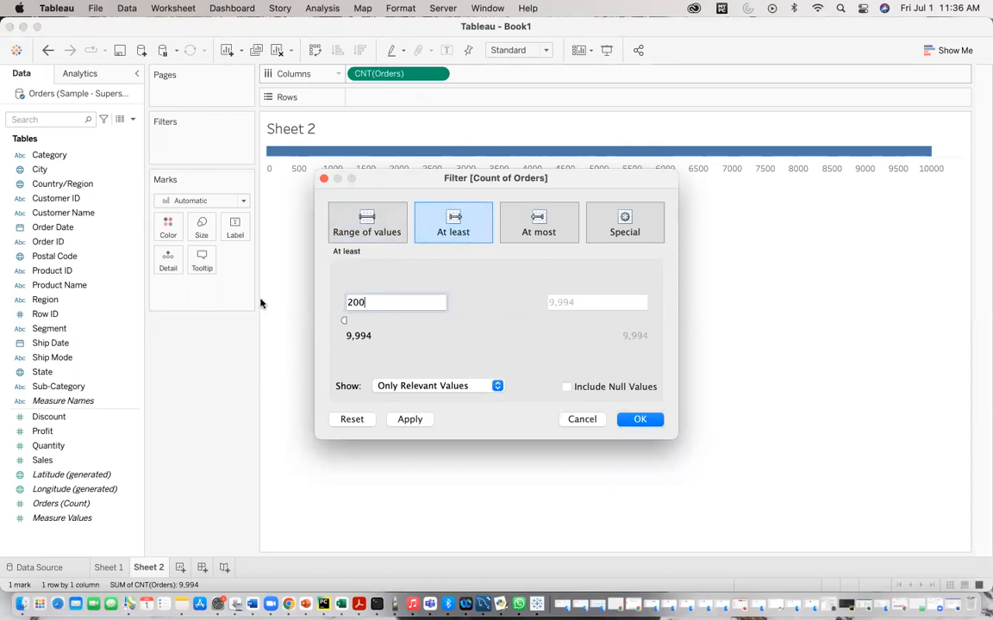
{"action": "left_click", "coordinate": [411, 422]}
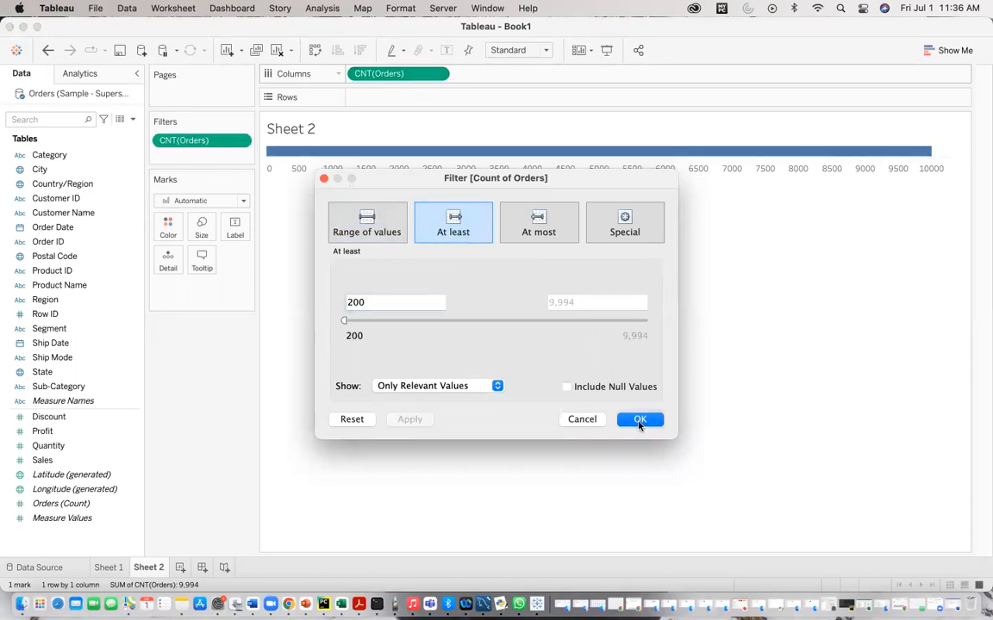
{"action": "left_click", "coordinate": [640, 420]}
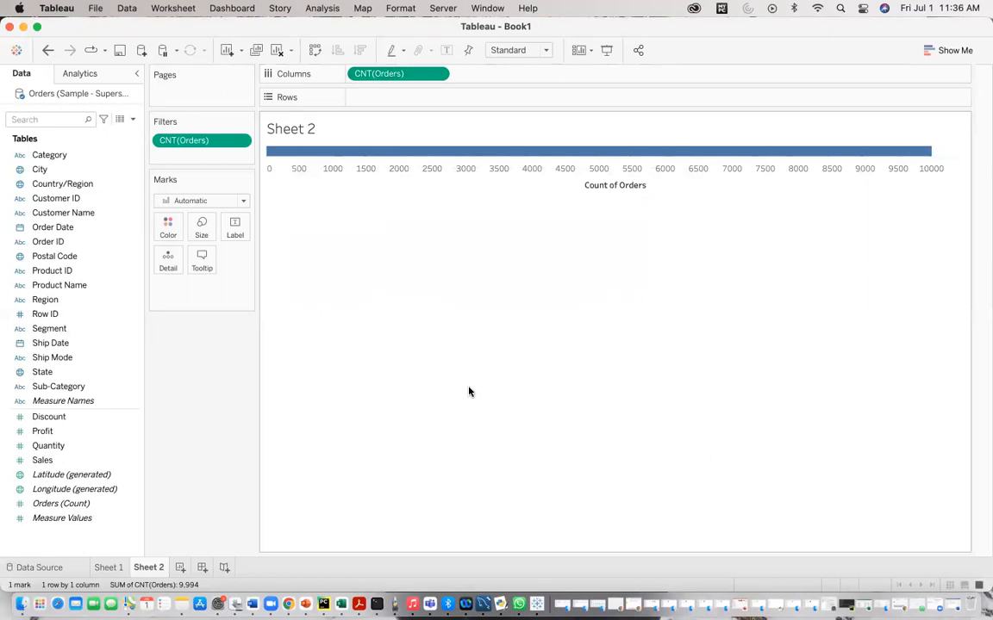
Step: Add Order Date as a Month / Year filter using all values, then move it from Filters to Rows
{"action": "left_click", "coordinate": [78, 185]}
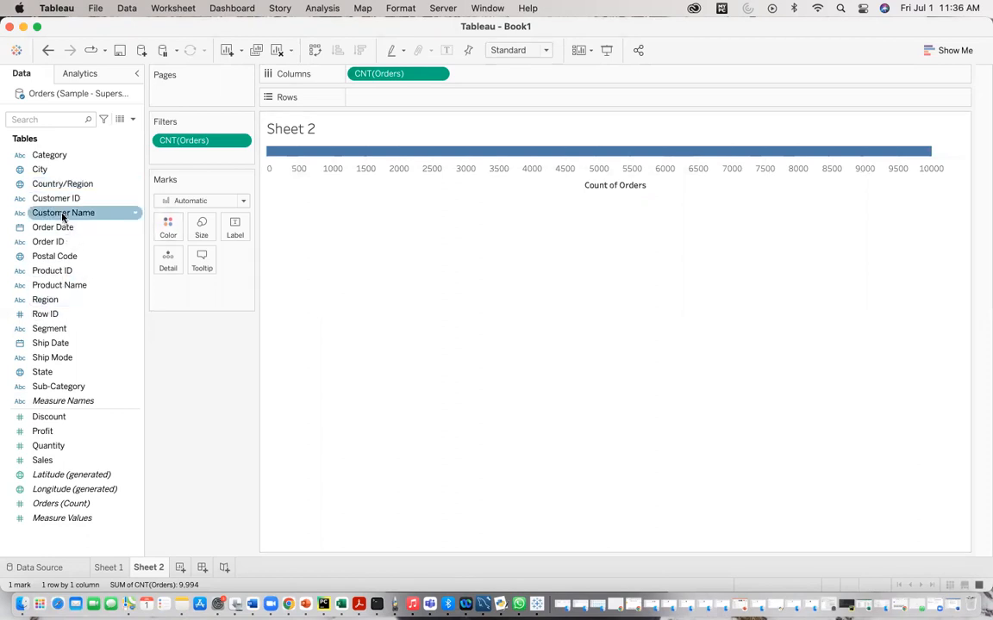
{"action": "left_click_drag", "start_coordinate": [66, 225], "coordinate": [182, 157]}
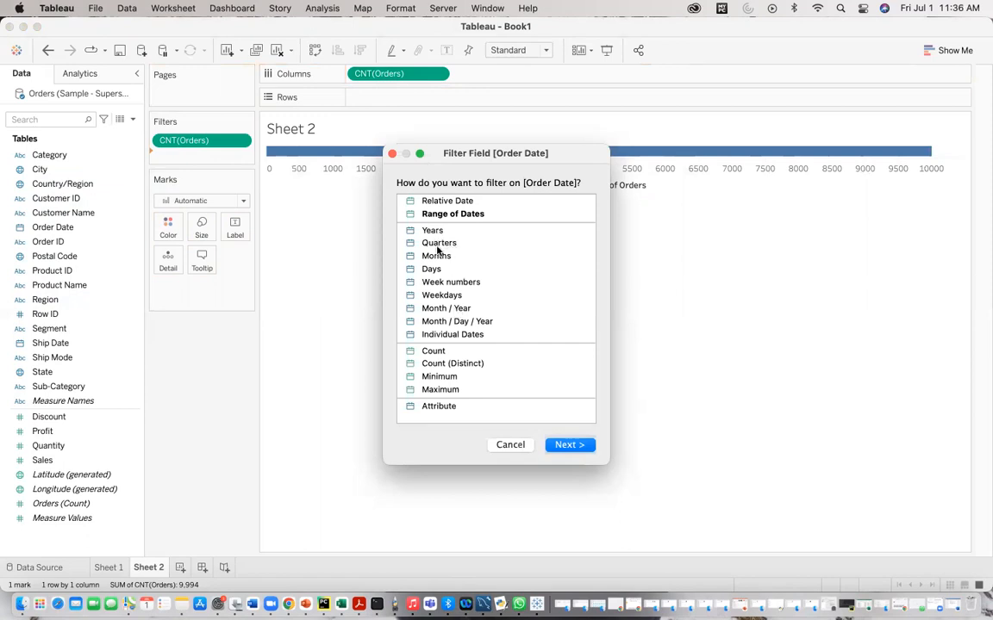
{"action": "left_click", "coordinate": [432, 311]}
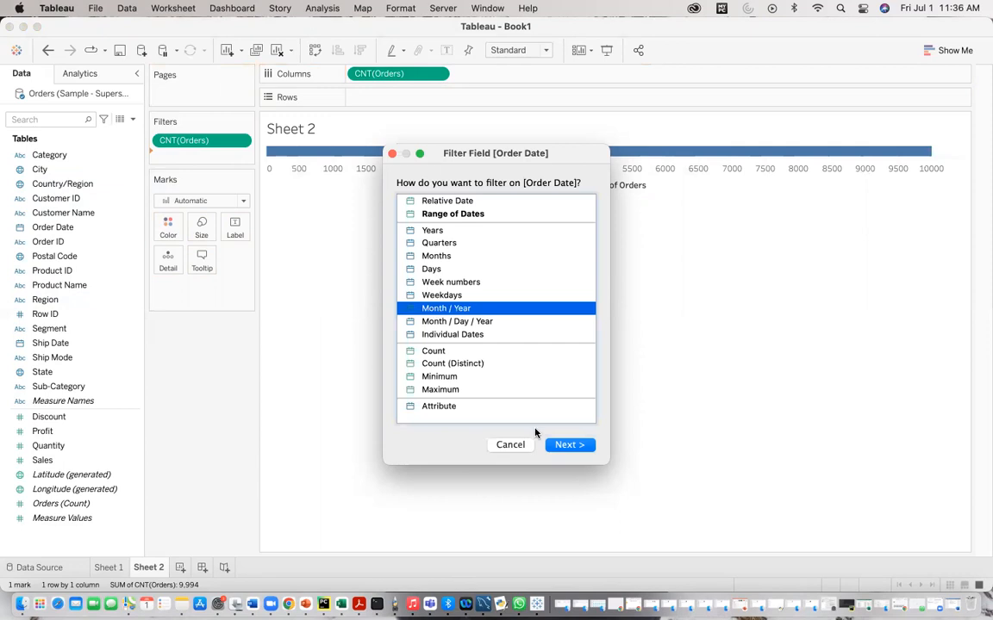
{"action": "left_click", "coordinate": [557, 447]}
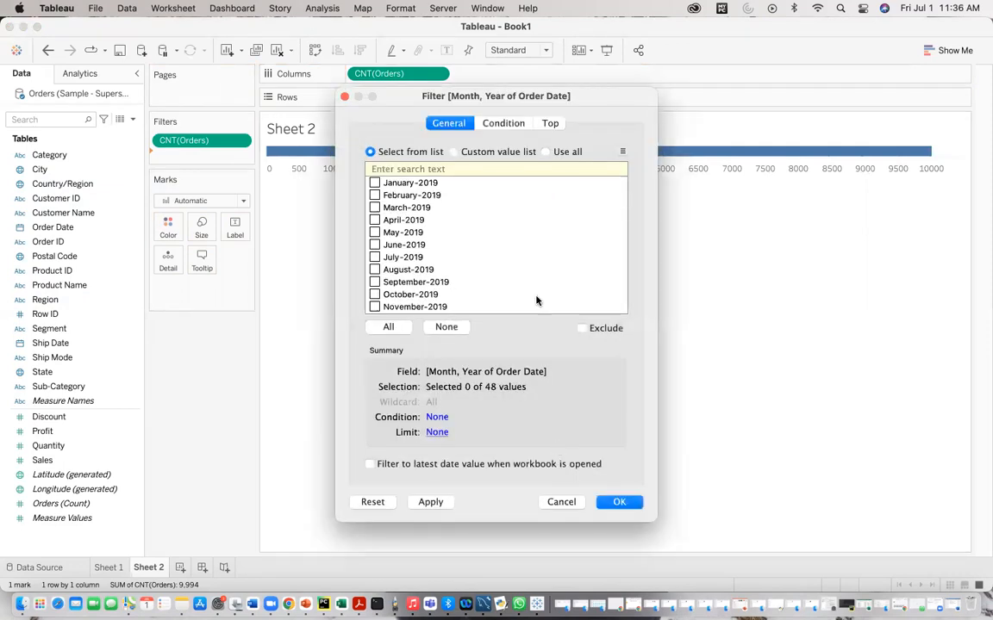
{"action": "left_click", "coordinate": [545, 152]}
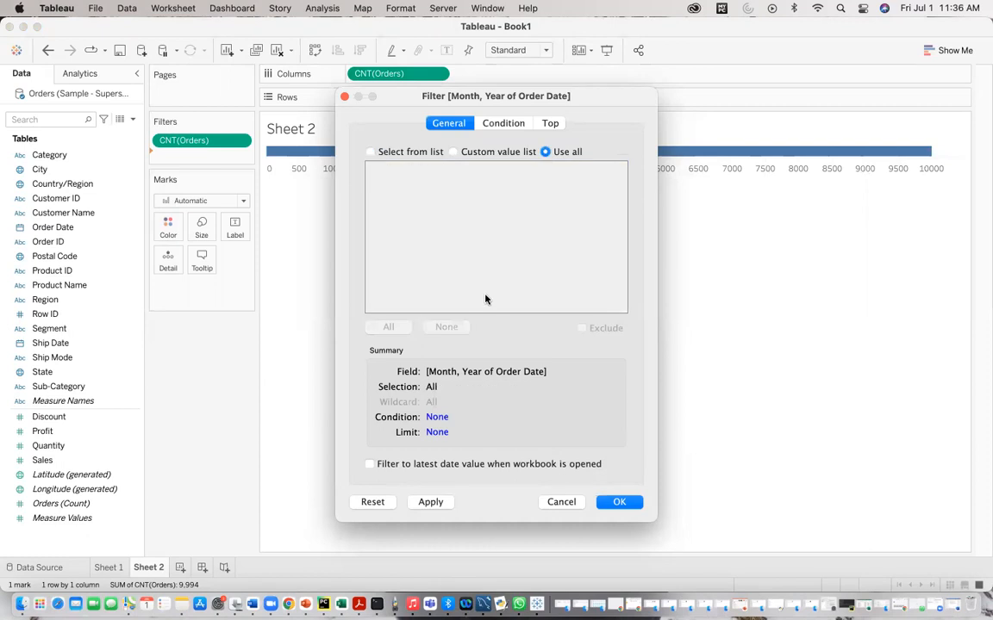
{"action": "left_click", "coordinate": [434, 503]}
{"action": "left_click", "coordinate": [620, 502]}
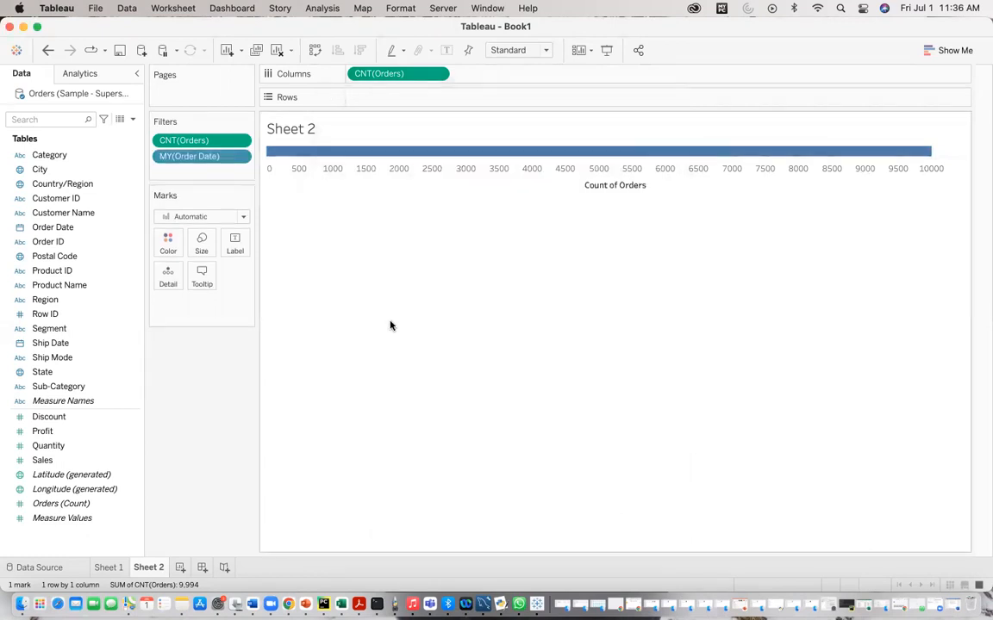
{"action": "left_click_drag", "start_coordinate": [207, 158], "coordinate": [403, 104]}
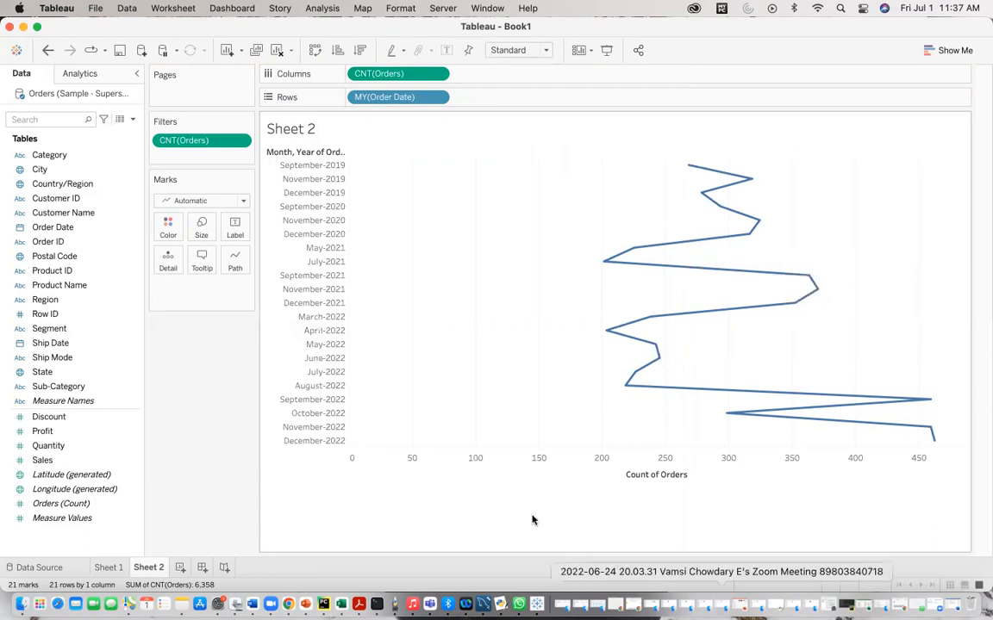
Step: Create a new worksheet and put Sales on Columns
{"action": "left_click", "coordinate": [180, 568]}
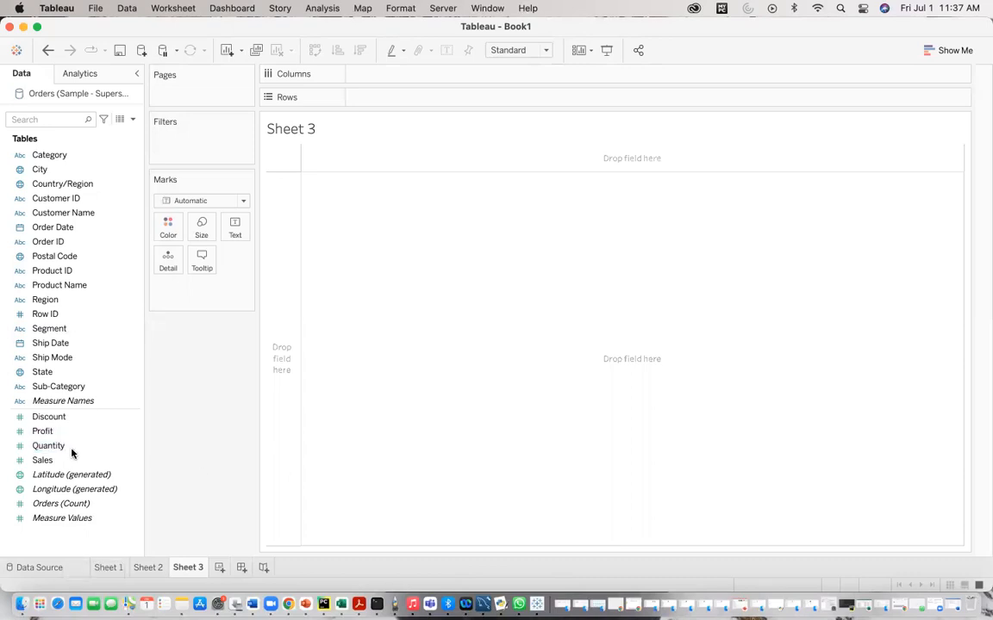
{"action": "left_click_drag", "start_coordinate": [66, 464], "coordinate": [385, 74]}
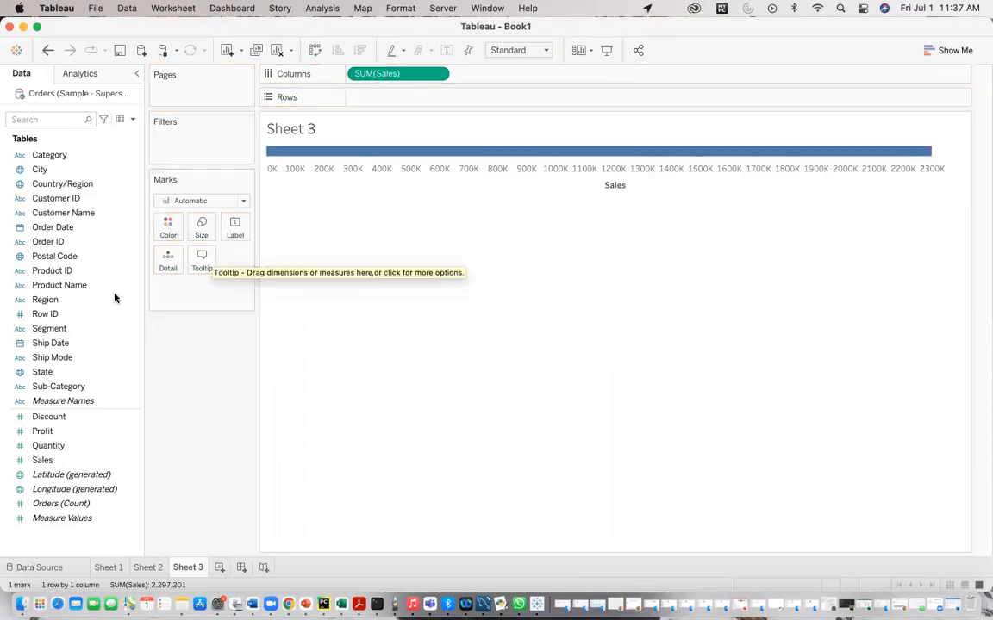
Step: Filter Order Date to a range of dates from 2019-01-03 to 2020-12-30, then place it on Rows
{"action": "left_click", "coordinate": [68, 229]}
{"action": "left_click_drag", "start_coordinate": [68, 228], "coordinate": [193, 145]}
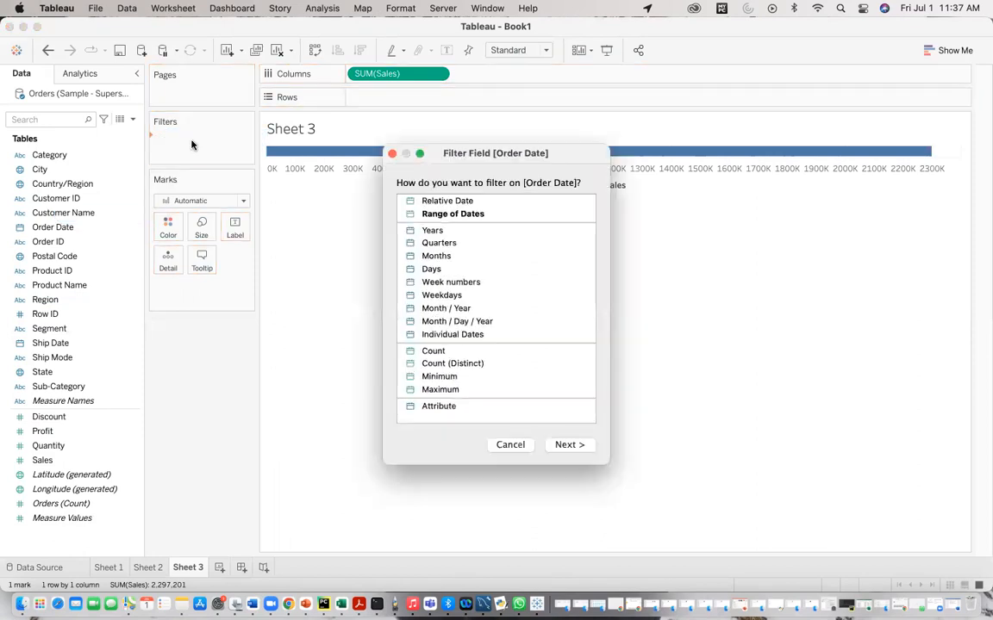
{"action": "left_click", "coordinate": [431, 201]}
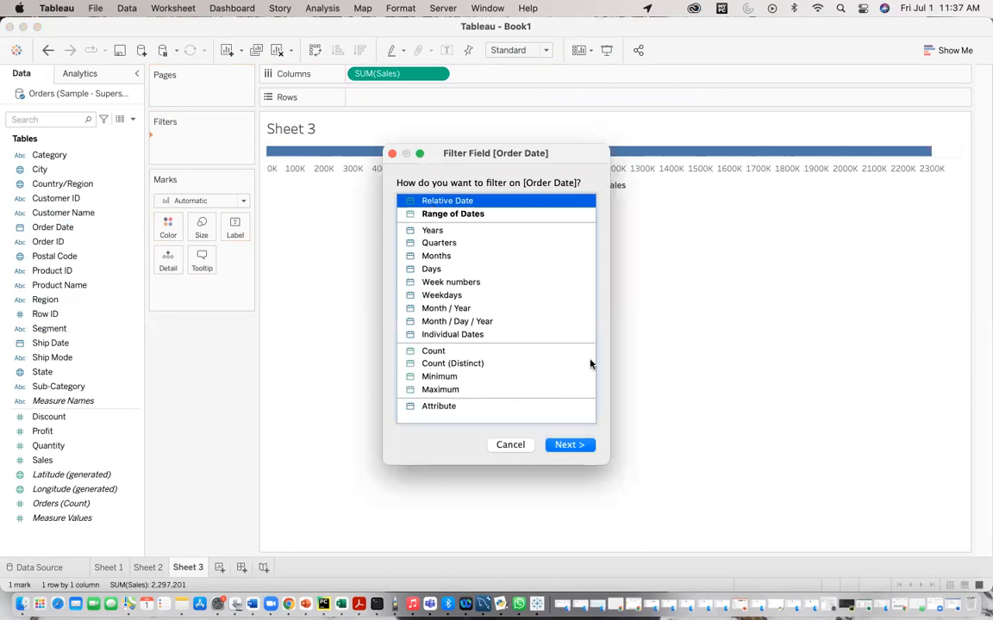
{"action": "left_click", "coordinate": [480, 214]}
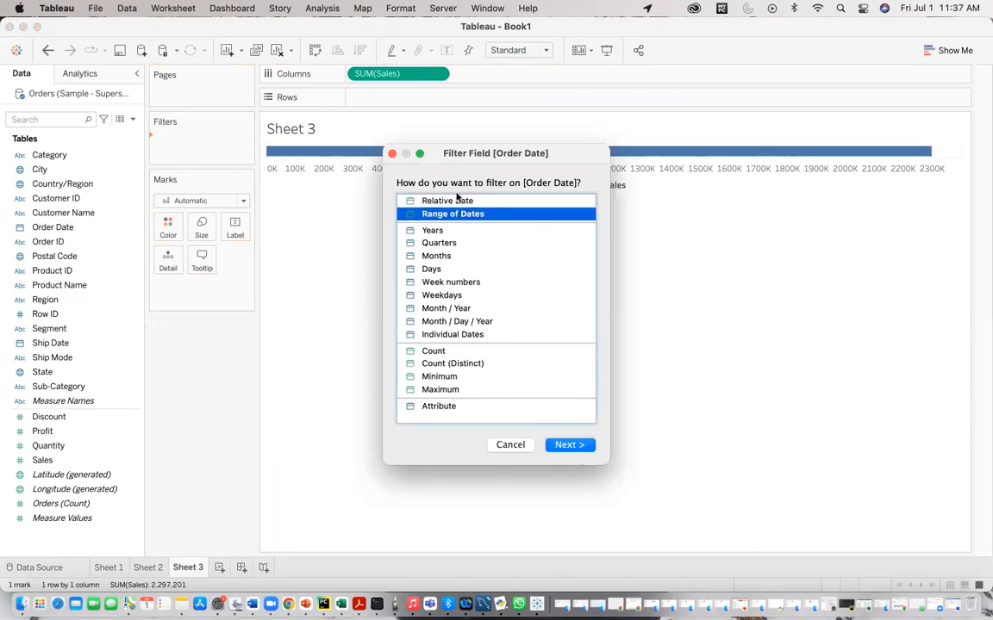
{"action": "left_click", "coordinate": [455, 201]}
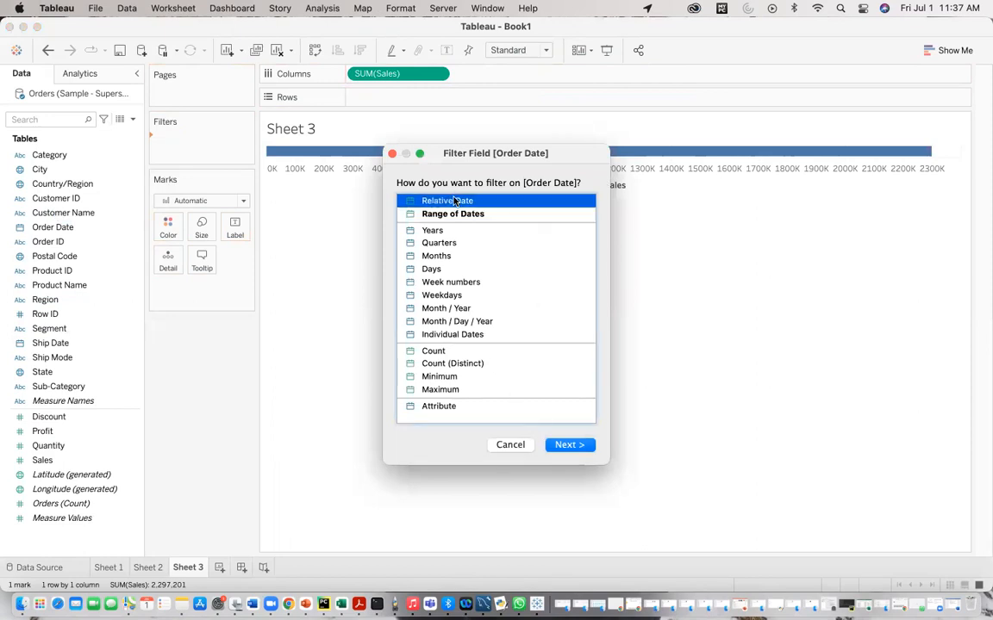
{"action": "left_click", "coordinate": [569, 444]}
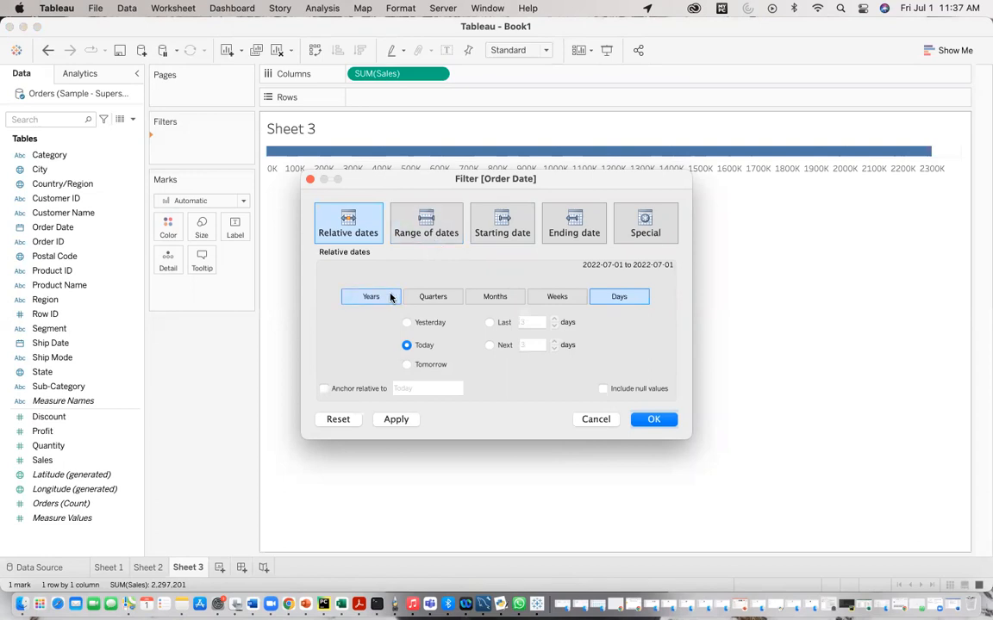
{"action": "left_click", "coordinate": [437, 232]}
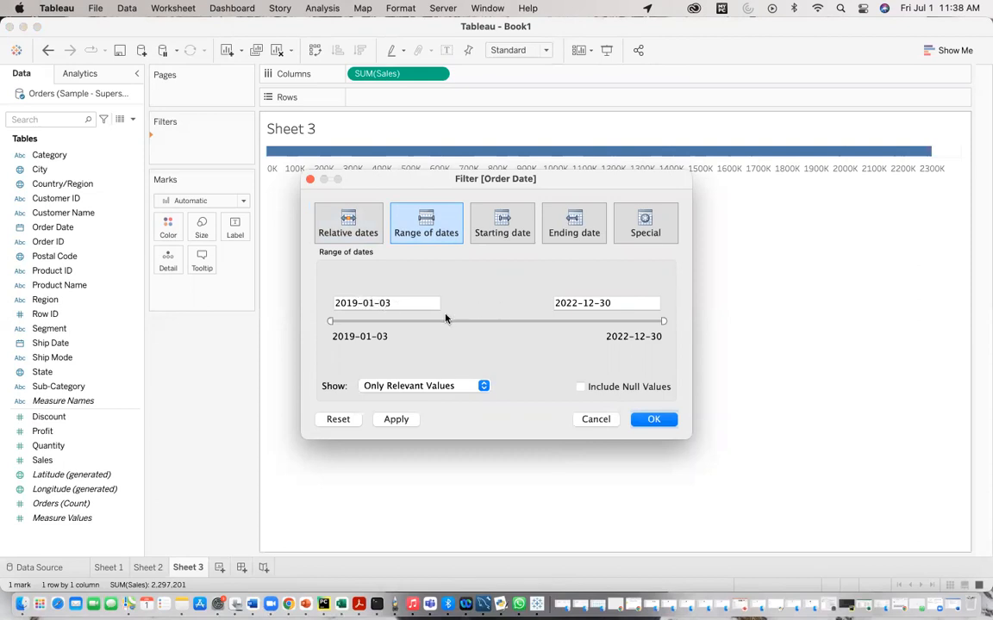
{"action": "left_click", "coordinate": [577, 302]}
{"action": "type", "text": "2020"}
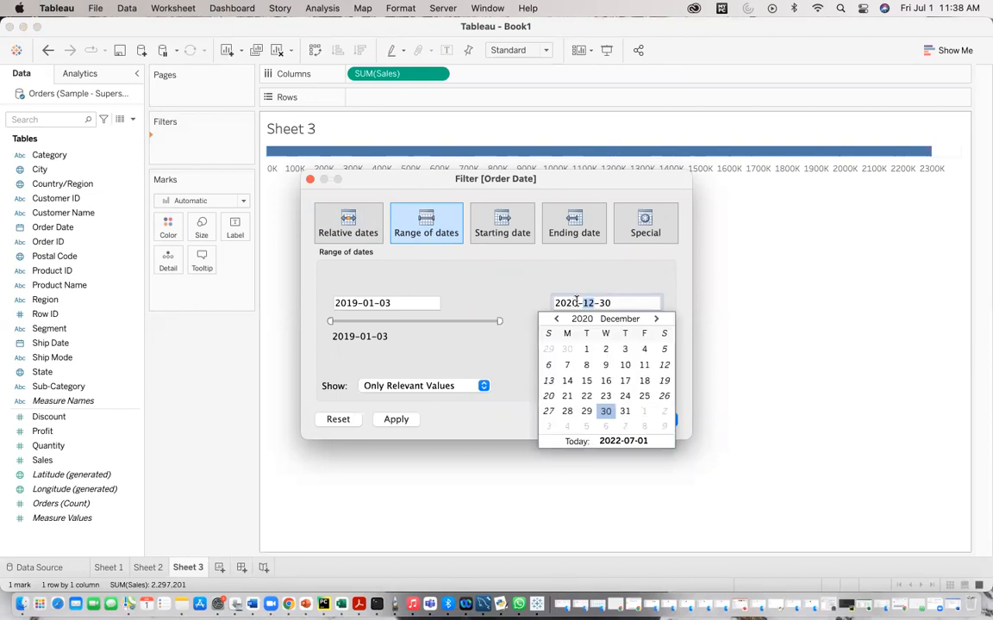
{"action": "left_click", "coordinate": [604, 413]}
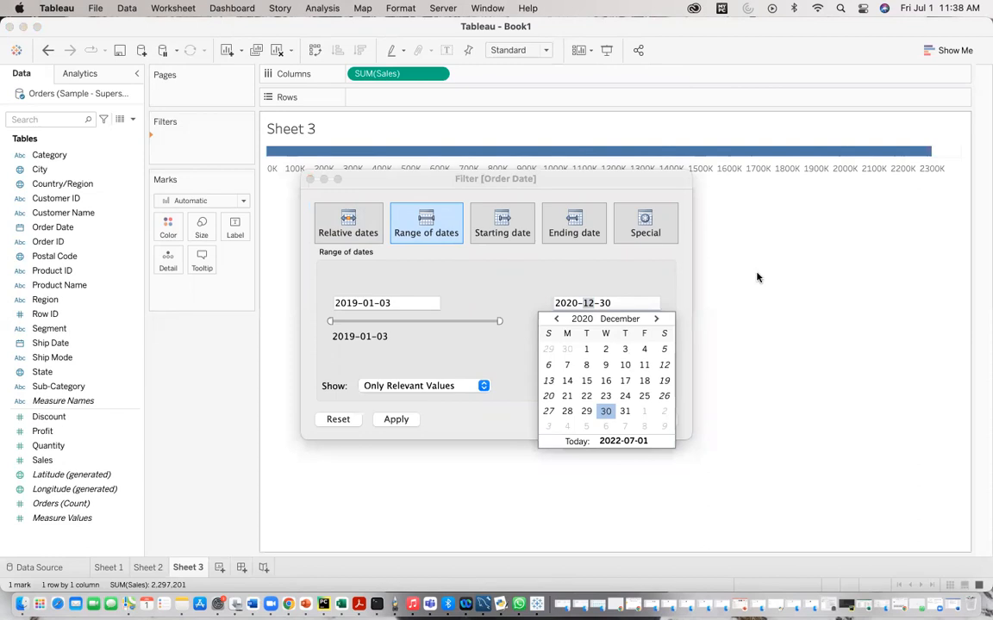
{"action": "left_click", "coordinate": [465, 322]}
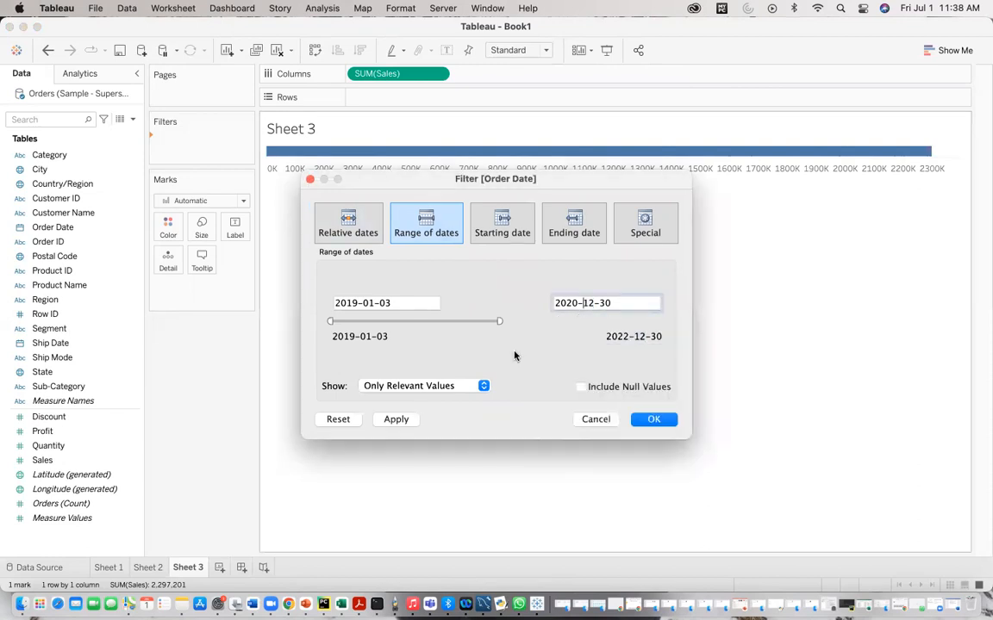
{"action": "left_click", "coordinate": [404, 419]}
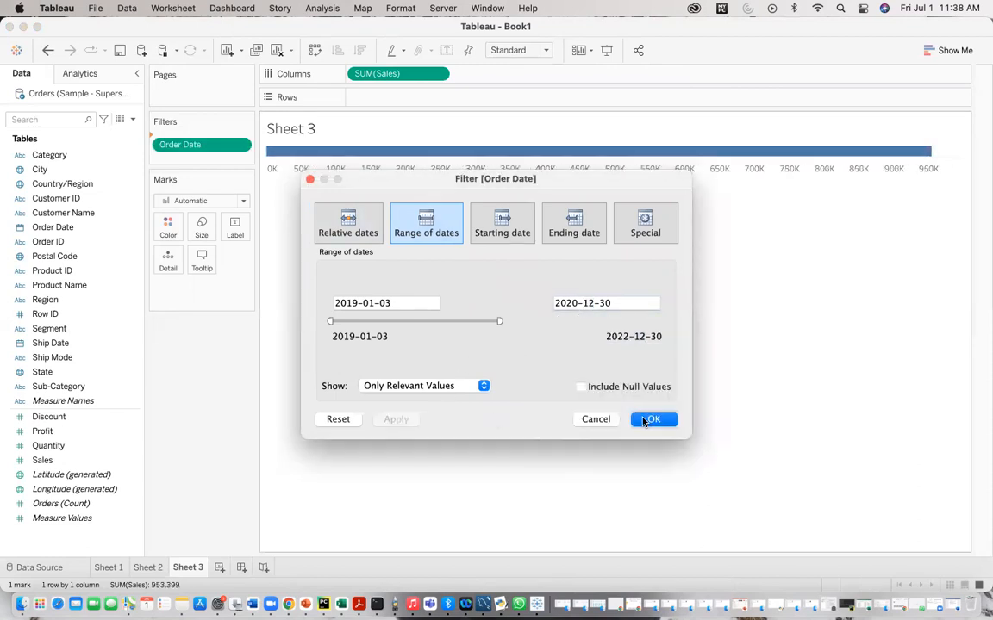
{"action": "left_click", "coordinate": [646, 419]}
{"action": "left_click_drag", "start_coordinate": [186, 139], "coordinate": [384, 102]}
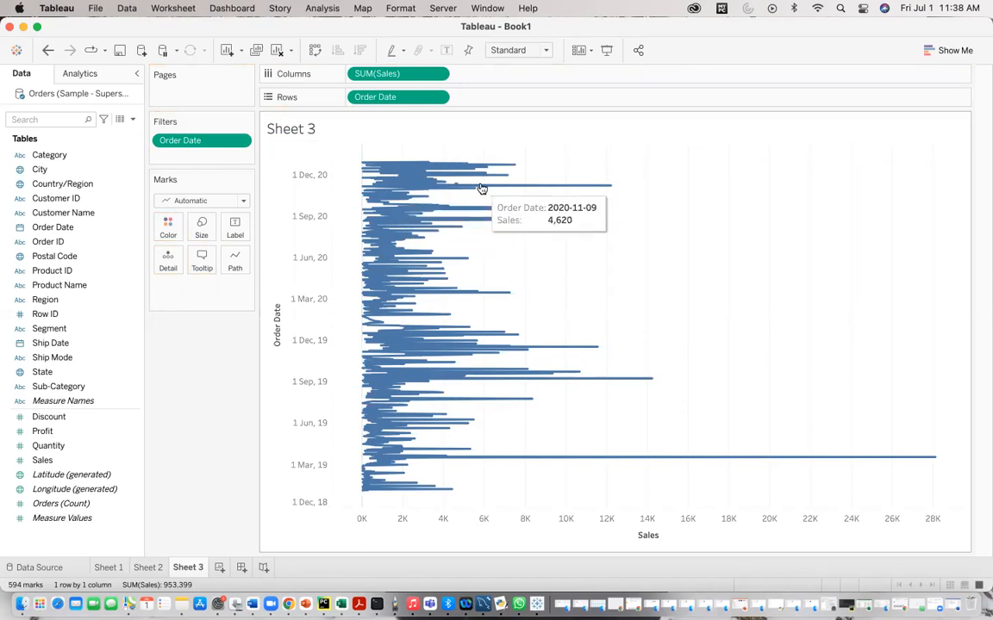
Step: Create another new worksheet and put Sales on Columns
{"action": "left_click", "coordinate": [219, 569]}
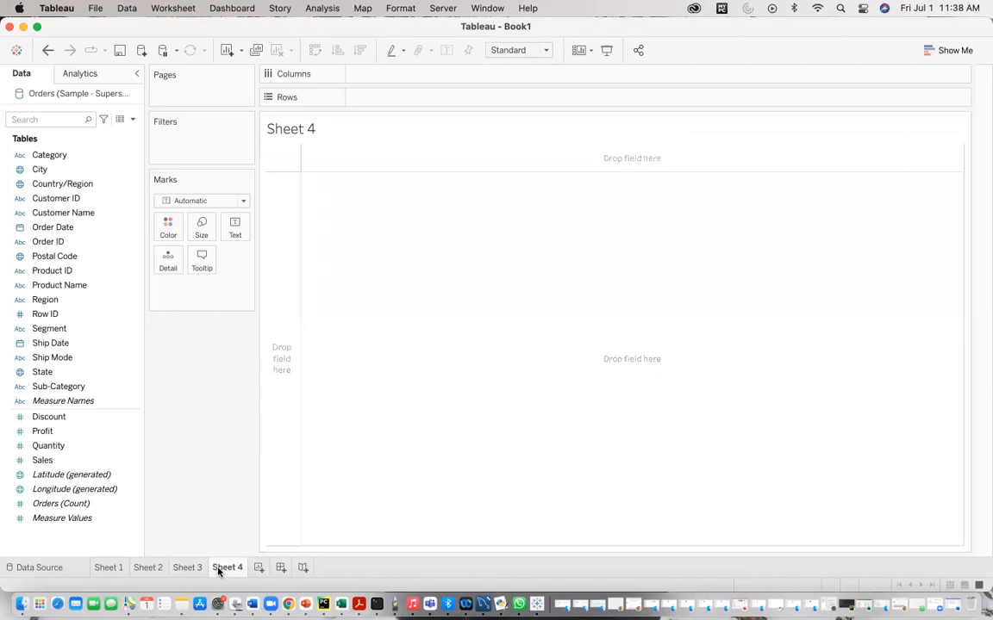
{"action": "left_click", "coordinate": [63, 465]}
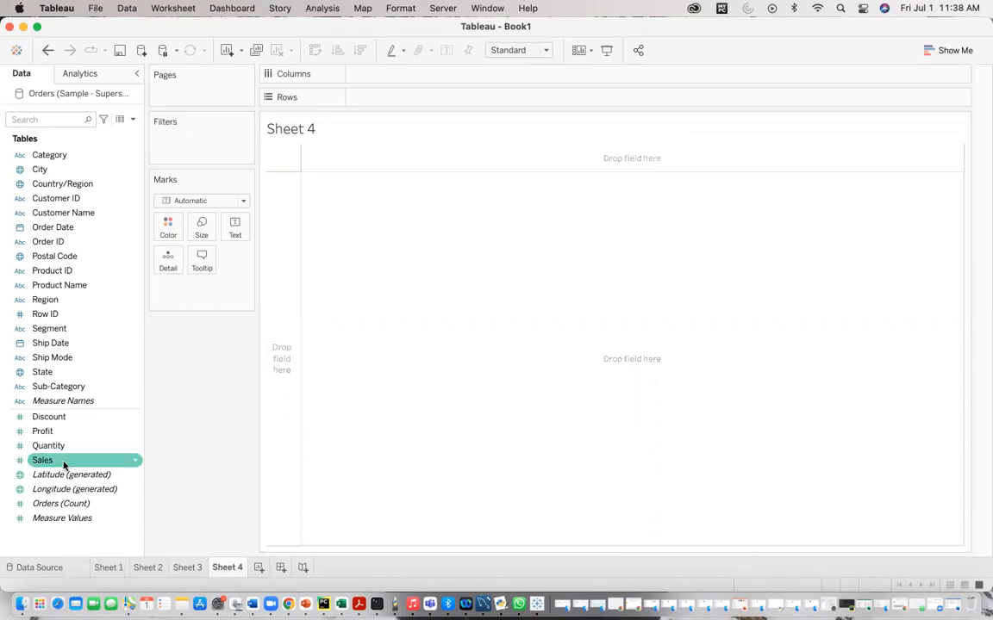
{"action": "left_click_drag", "start_coordinate": [63, 464], "coordinate": [390, 76]}
Step: Add an Order Date relative-date filter anchored relative to 2021-07-01
{"action": "left_click", "coordinate": [66, 213]}
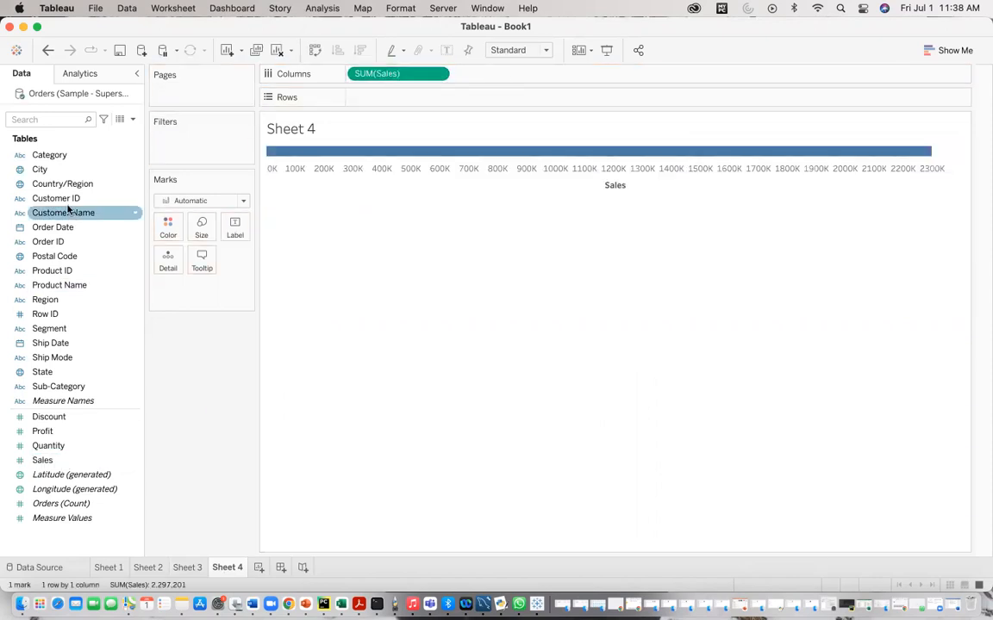
{"action": "left_click_drag", "start_coordinate": [67, 229], "coordinate": [176, 154]}
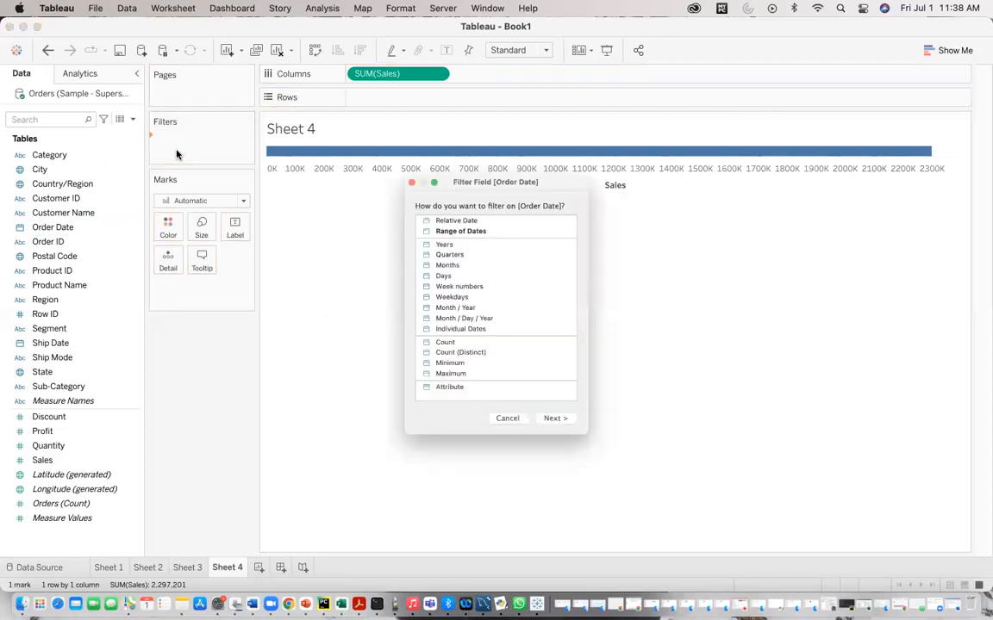
{"action": "left_click", "coordinate": [440, 201]}
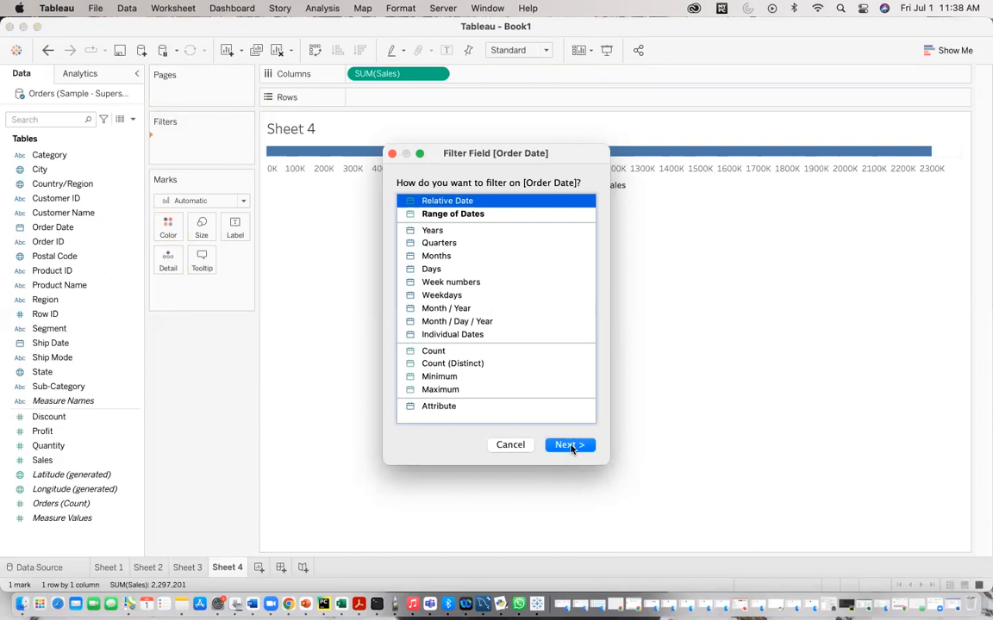
{"action": "left_click", "coordinate": [569, 446]}
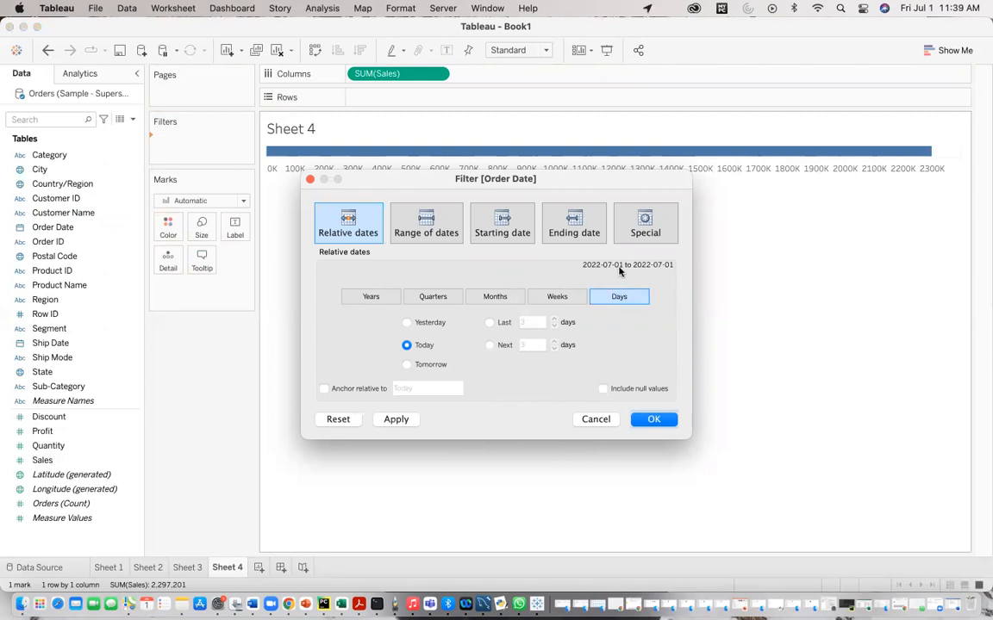
{"action": "left_click", "coordinate": [323, 389]}
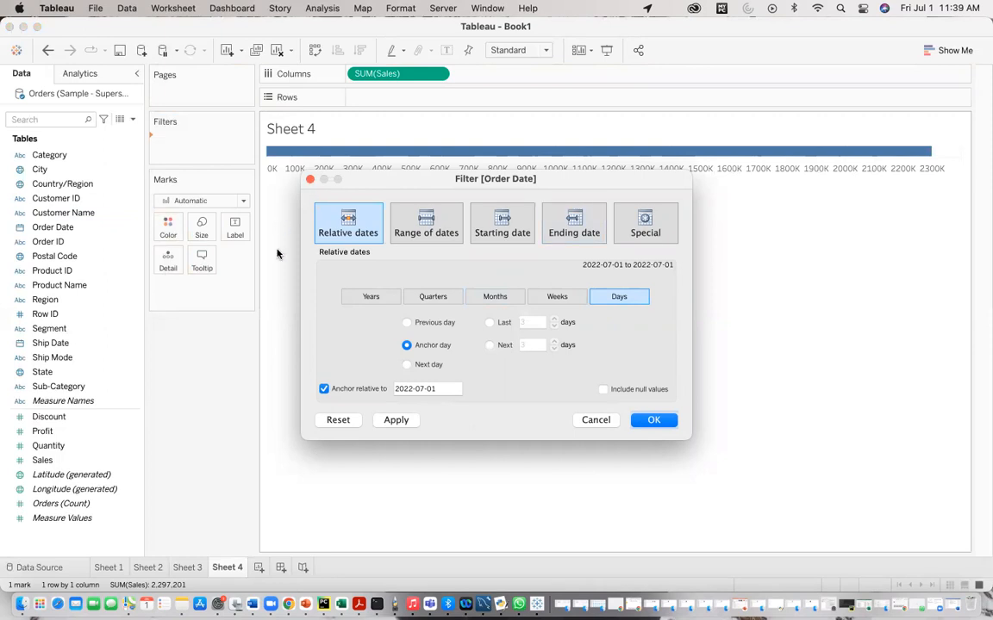
{"action": "left_click", "coordinate": [409, 388]}
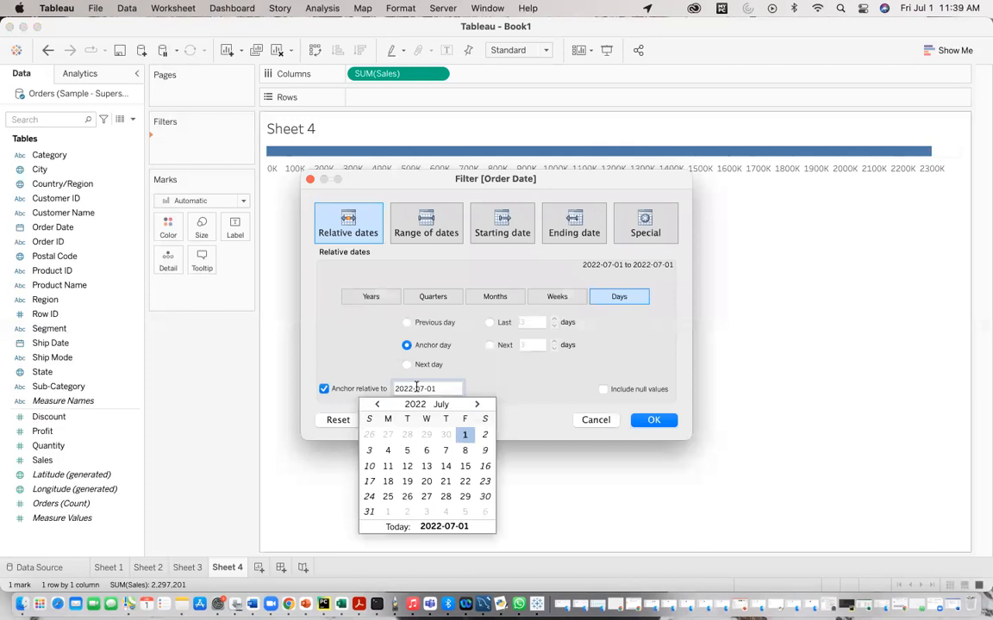
{"action": "left_click", "coordinate": [412, 390]}
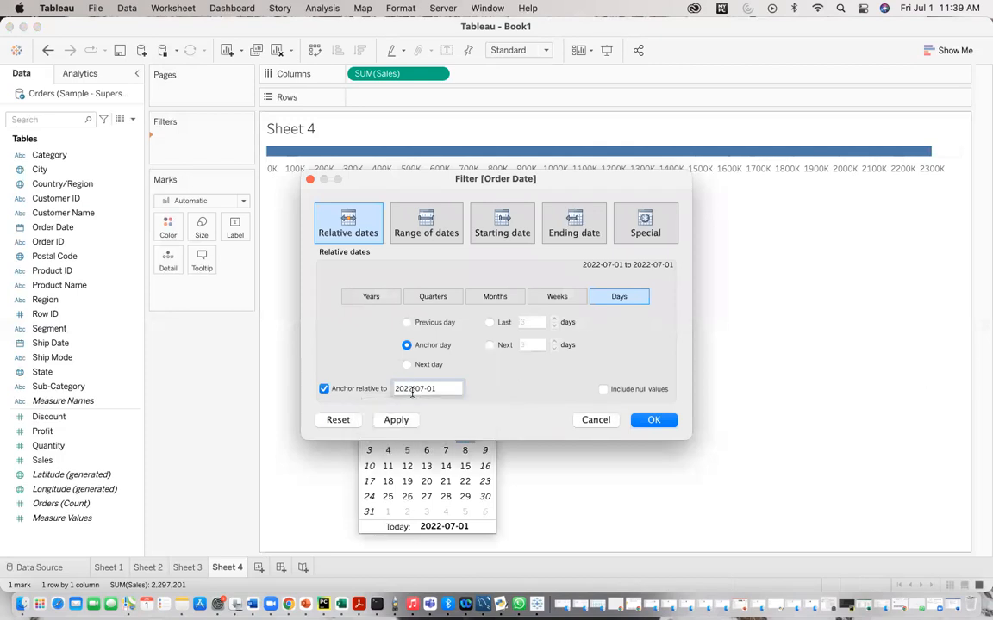
{"action": "key", "text": "BackSpace"}
{"action": "type", "text": "1"}
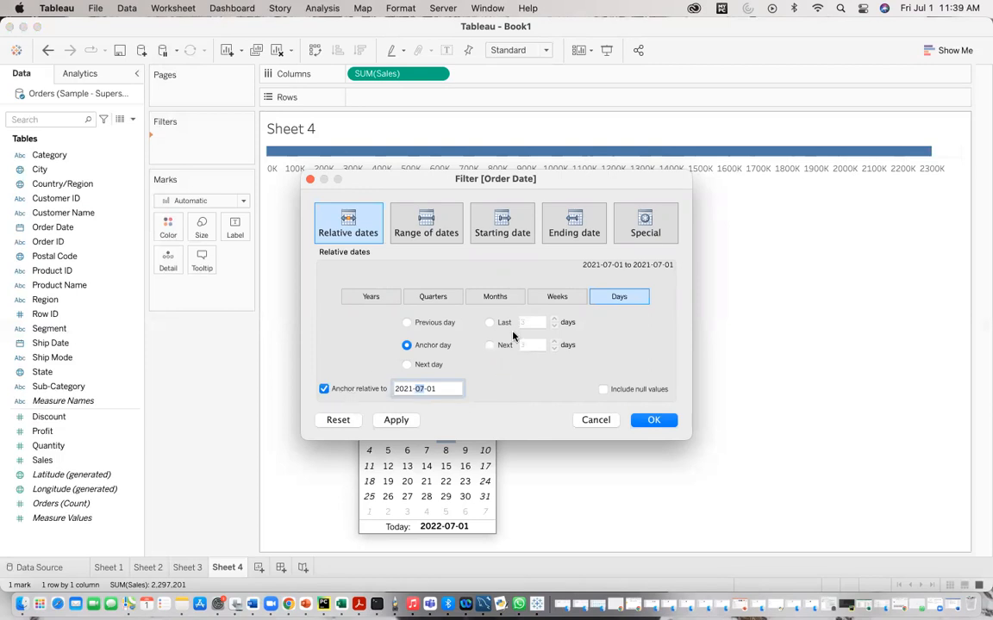
Step: Set the relative filter to the last 30 days, apply it, and move Order Date to Rows
{"action": "left_click", "coordinate": [490, 323]}
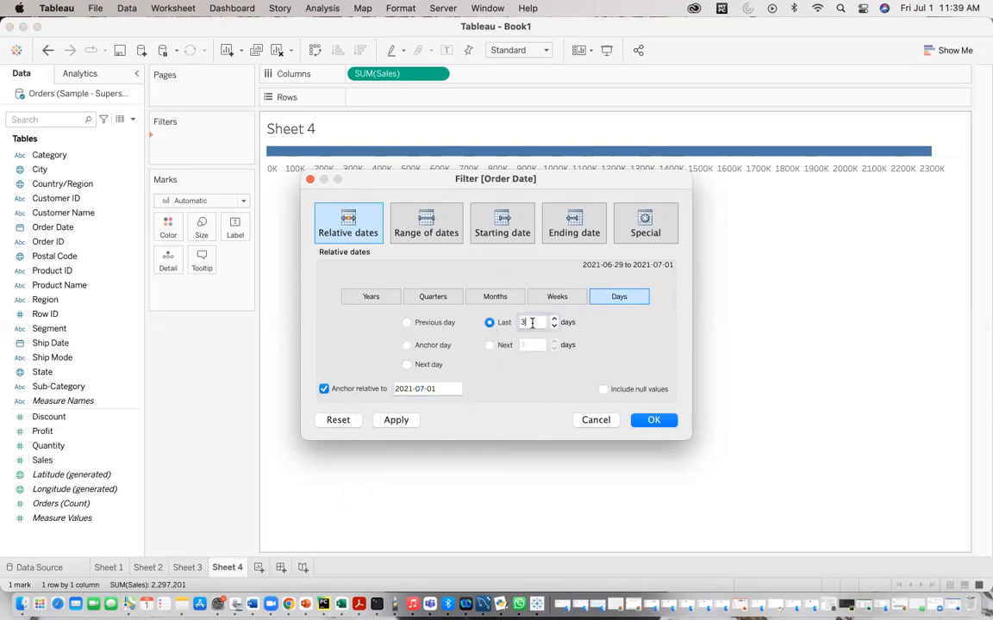
{"action": "left_click", "coordinate": [532, 322]}
{"action": "type", "text": "0"}
{"action": "left_click", "coordinate": [402, 419]}
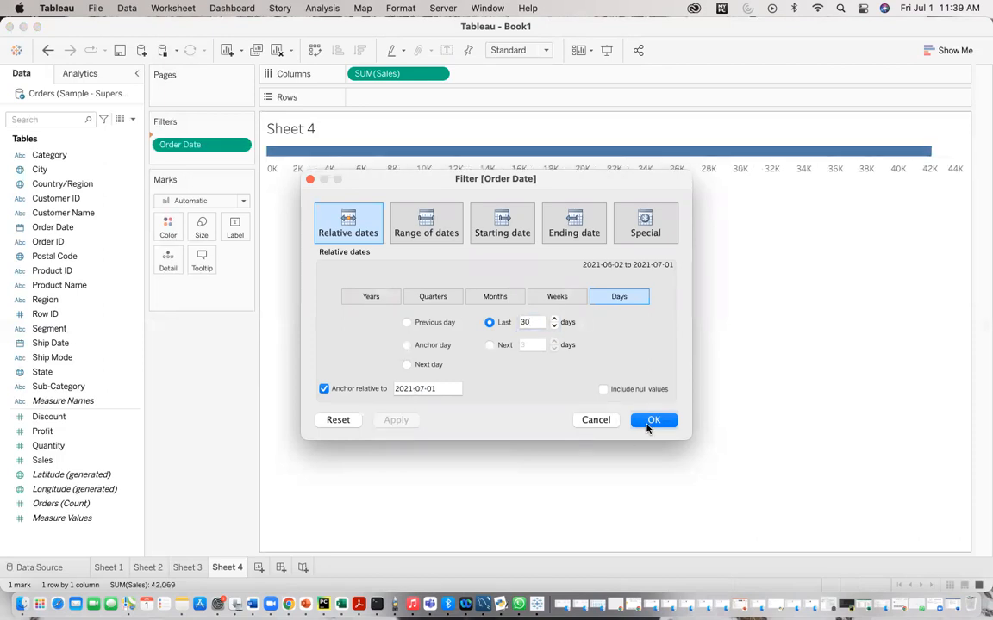
{"action": "left_click", "coordinate": [653, 420]}
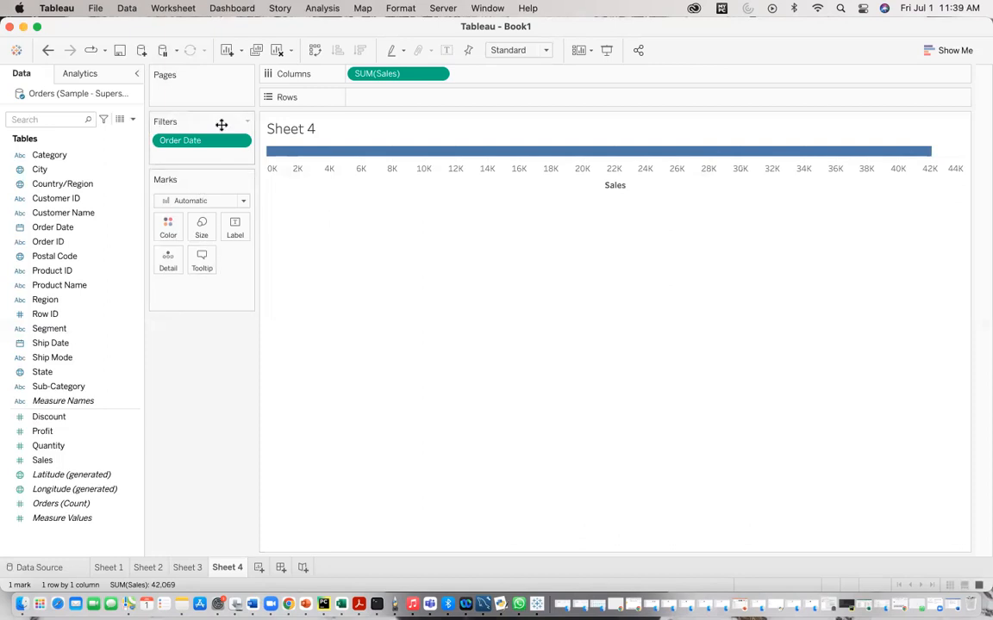
{"action": "left_click_drag", "start_coordinate": [217, 141], "coordinate": [410, 104]}
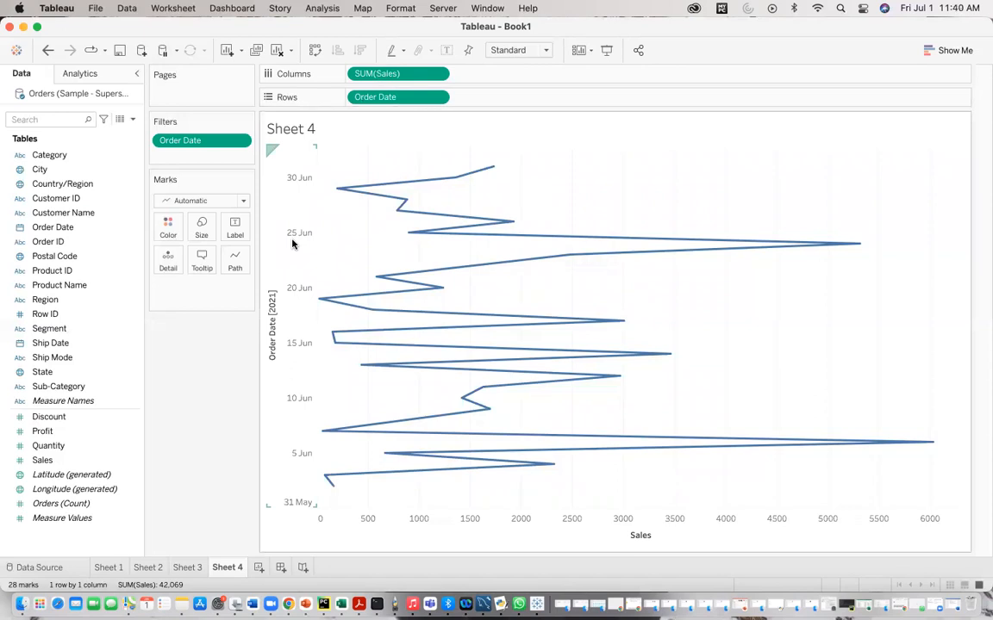
Step: Add a new blank worksheet
{"action": "left_click", "coordinate": [258, 567]}
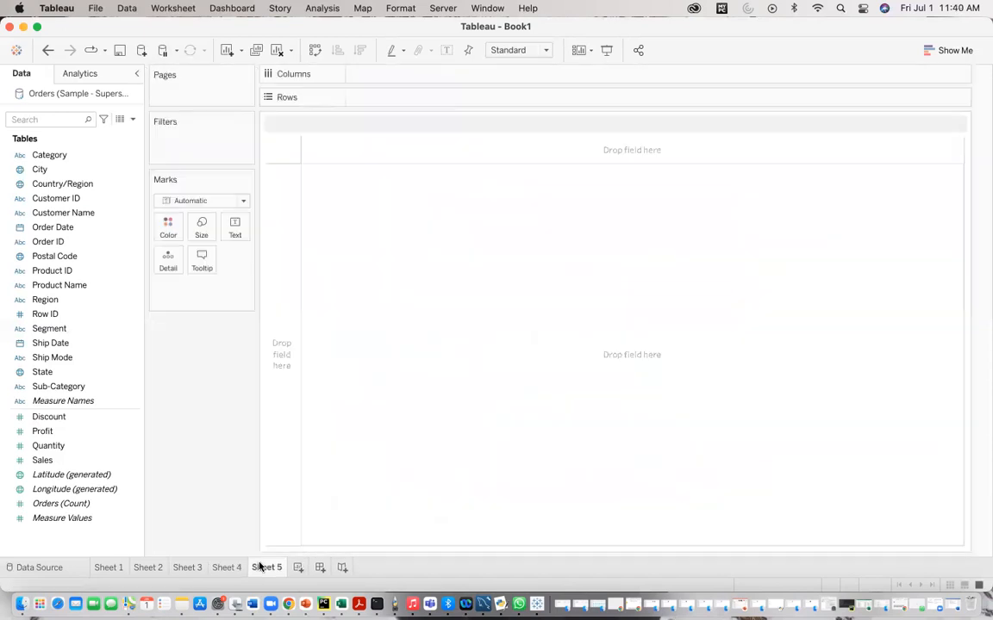
Step: Put Profit on Columns in the new worksheet
{"action": "left_click", "coordinate": [69, 449]}
{"action": "left_click", "coordinate": [70, 461]}
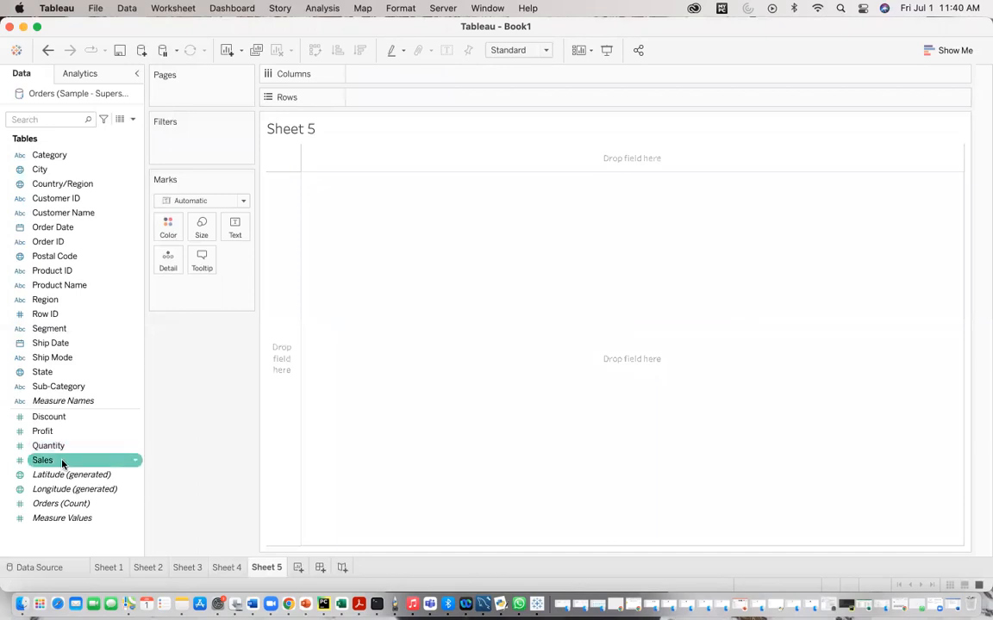
{"action": "mouse_move", "coordinate": [55, 431]}
{"action": "left_mouse_down"}
{"action": "mouse_move", "coordinate": [412, 99]}
{"action": "mouse_move", "coordinate": [399, 73]}
{"action": "mouse_move", "coordinate": [381, 76]}
{"action": "left_mouse_up"}
Step: Add Order Date as a filter and choose to filter it by Relative Date
{"action": "left_click", "coordinate": [81, 229]}
{"action": "left_click_drag", "start_coordinate": [82, 228], "coordinate": [165, 148]}
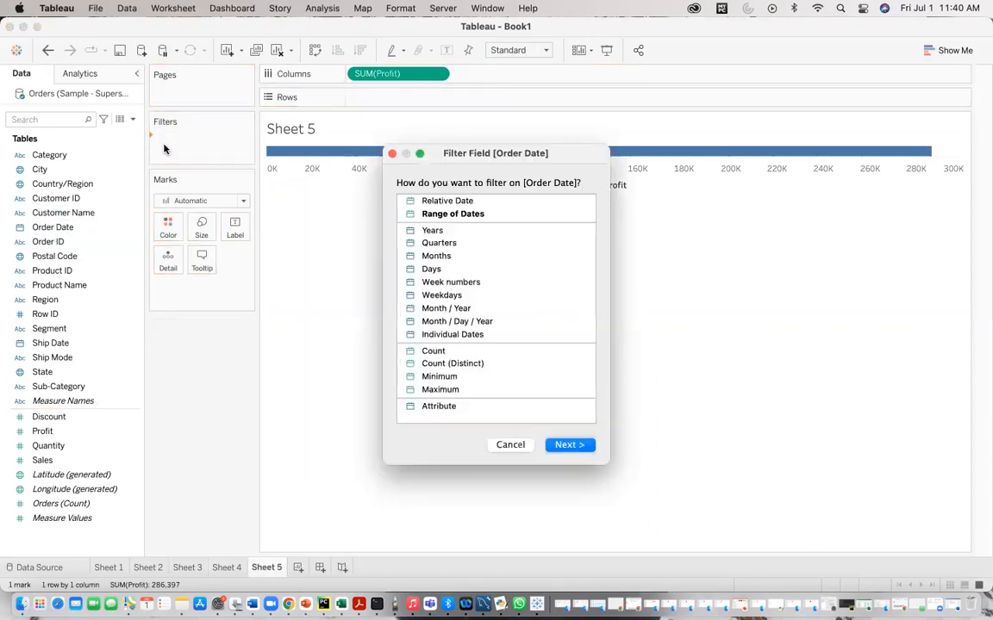
{"action": "left_click", "coordinate": [445, 201]}
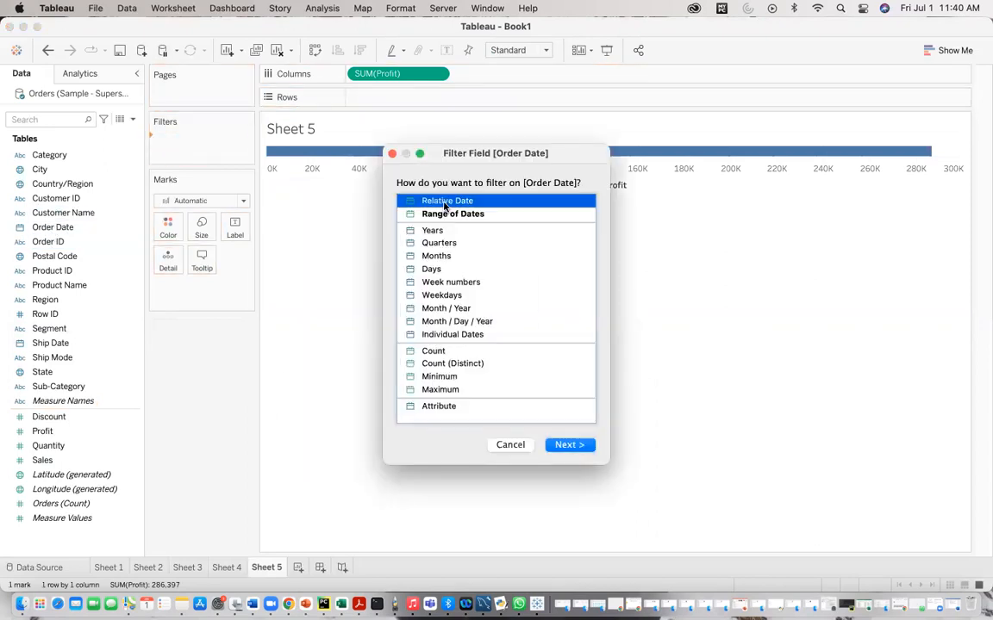
{"action": "left_click", "coordinate": [555, 445]}
Step: Anchor the relative date filter to 2021-09-01 for the next 3 days, apply and confirm it, and put Order Date on Rows
{"action": "left_click", "coordinate": [491, 345]}
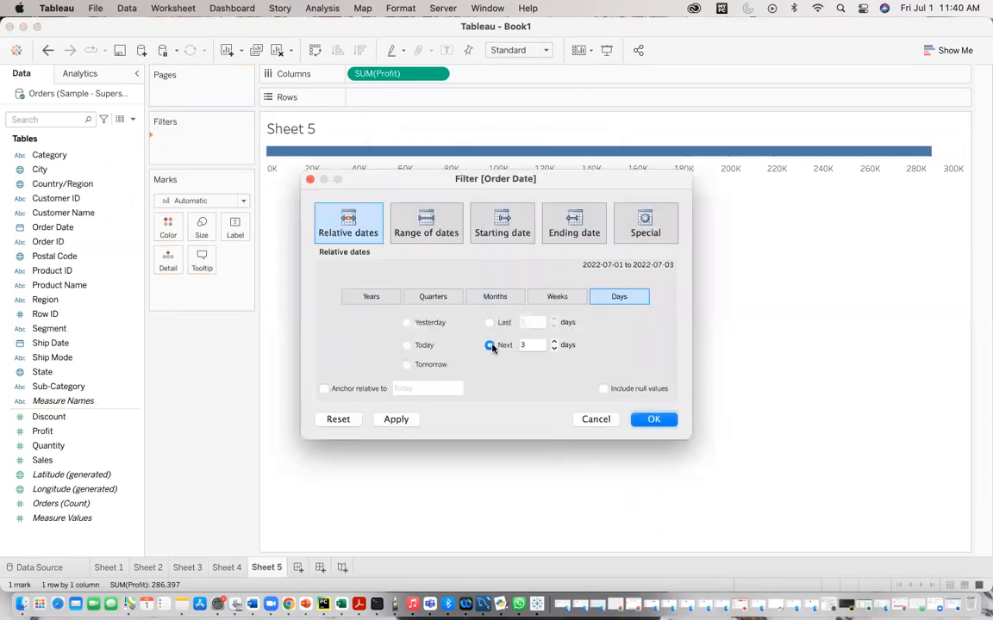
{"action": "left_click", "coordinate": [324, 390]}
{"action": "left_click", "coordinate": [402, 390]}
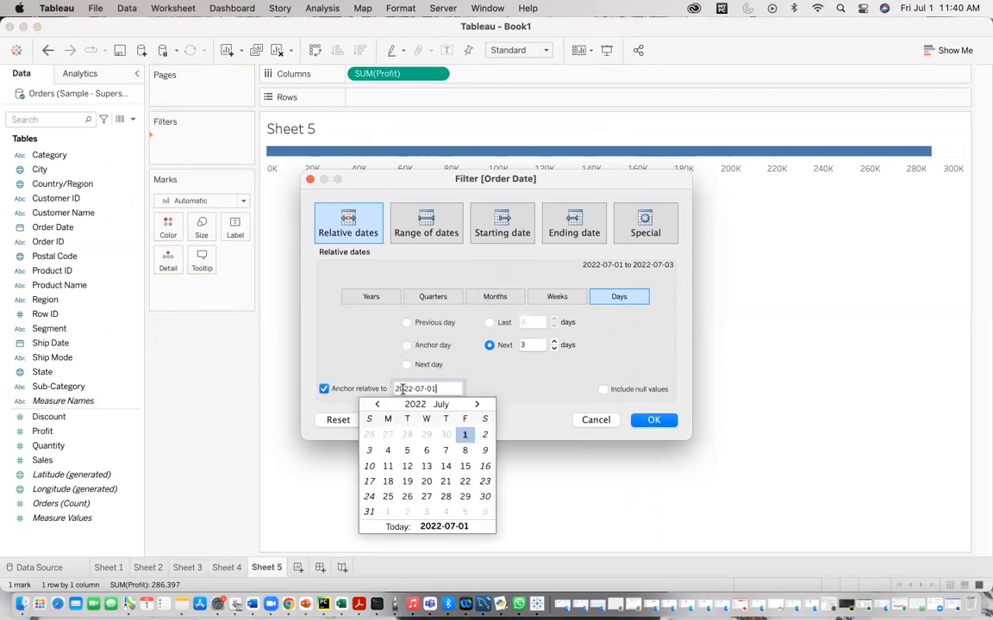
{"action": "left_click", "coordinate": [413, 390]}
{"action": "type", "text": "2021-"}
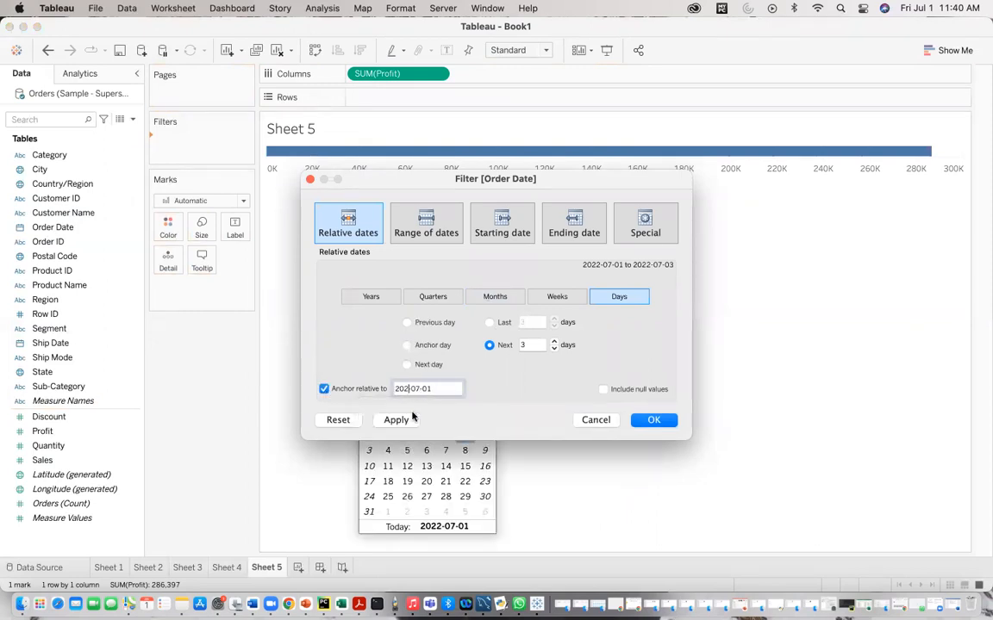
{"action": "type", "text": "09"}
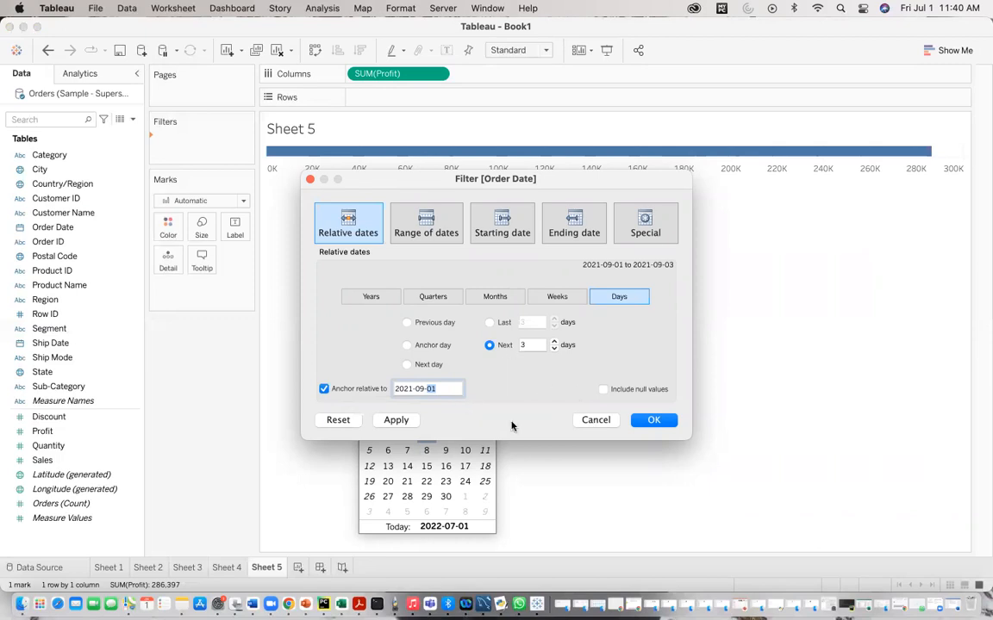
{"action": "left_click", "coordinate": [396, 420]}
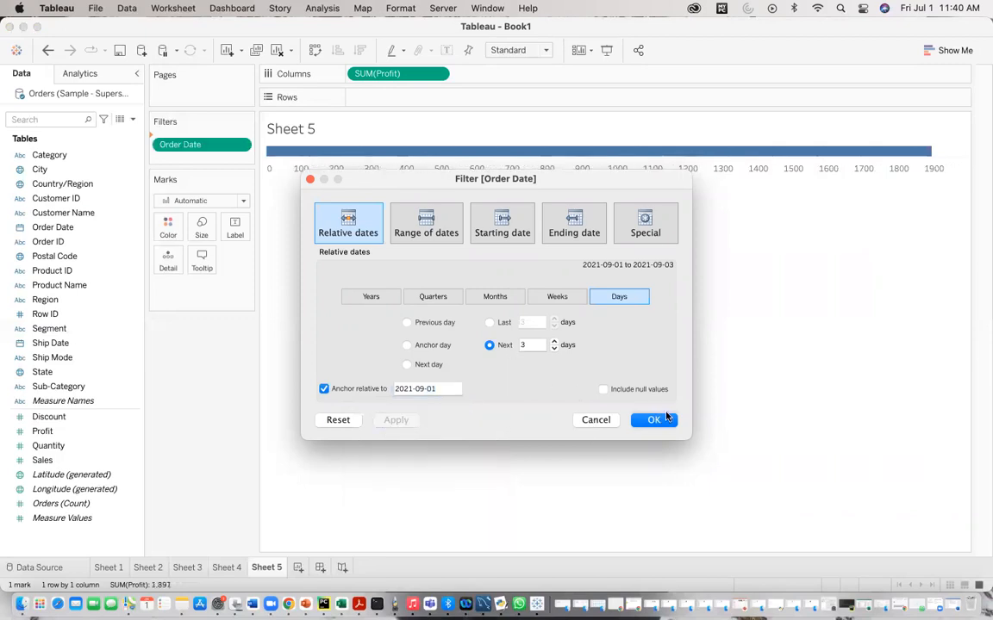
{"action": "left_click", "coordinate": [657, 420]}
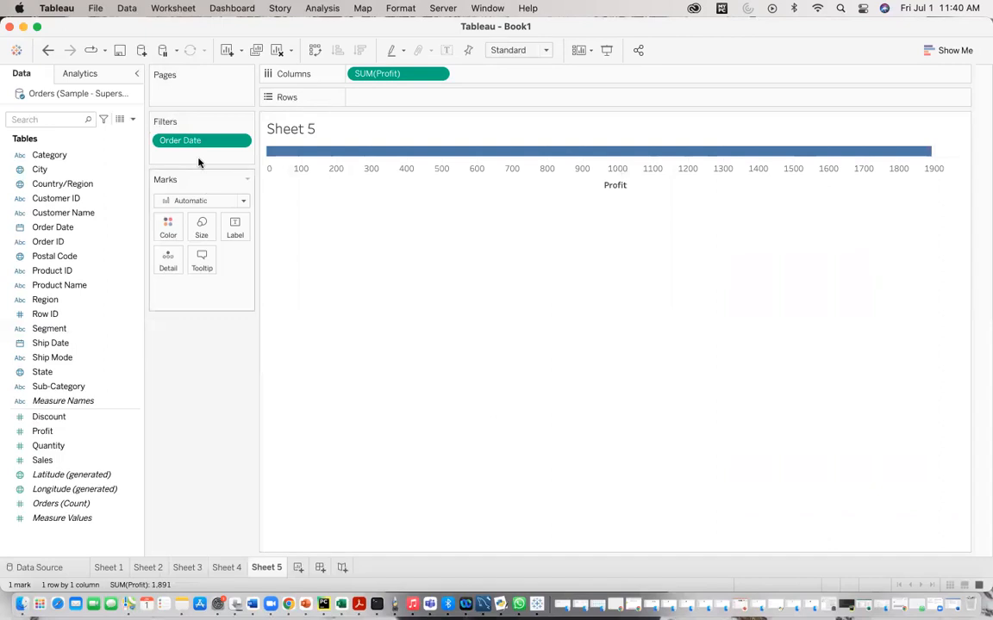
{"action": "left_click_drag", "start_coordinate": [185, 140], "coordinate": [387, 107]}
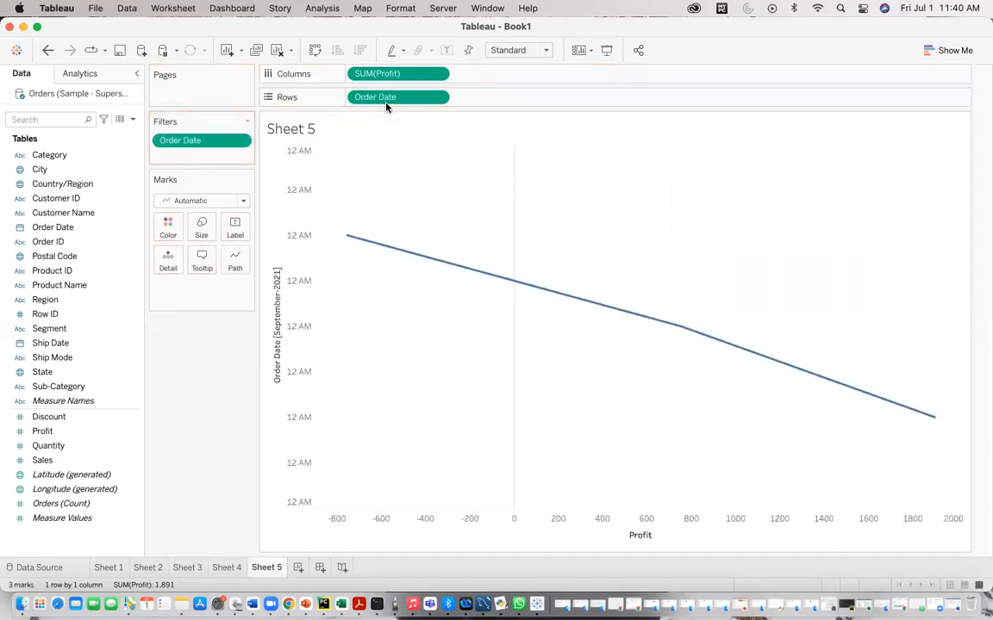